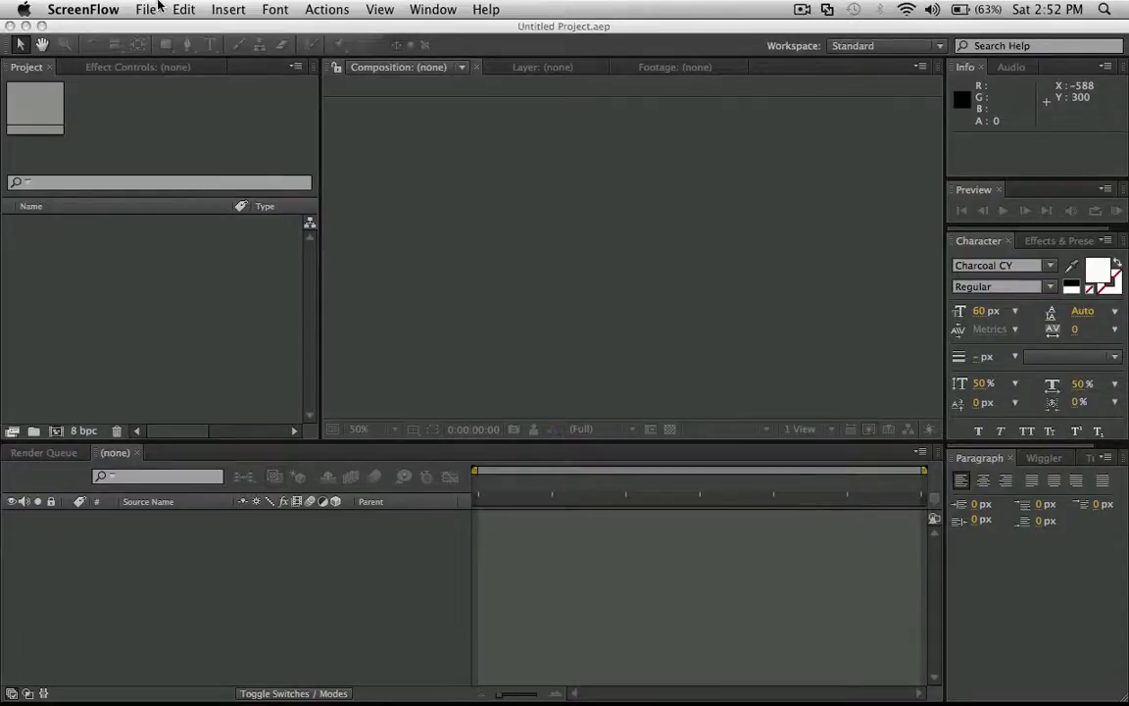
Step: Open the recent project 'last step move added earth.aep' in After Effects
left_click(150, 28)
left_click(154, 10)
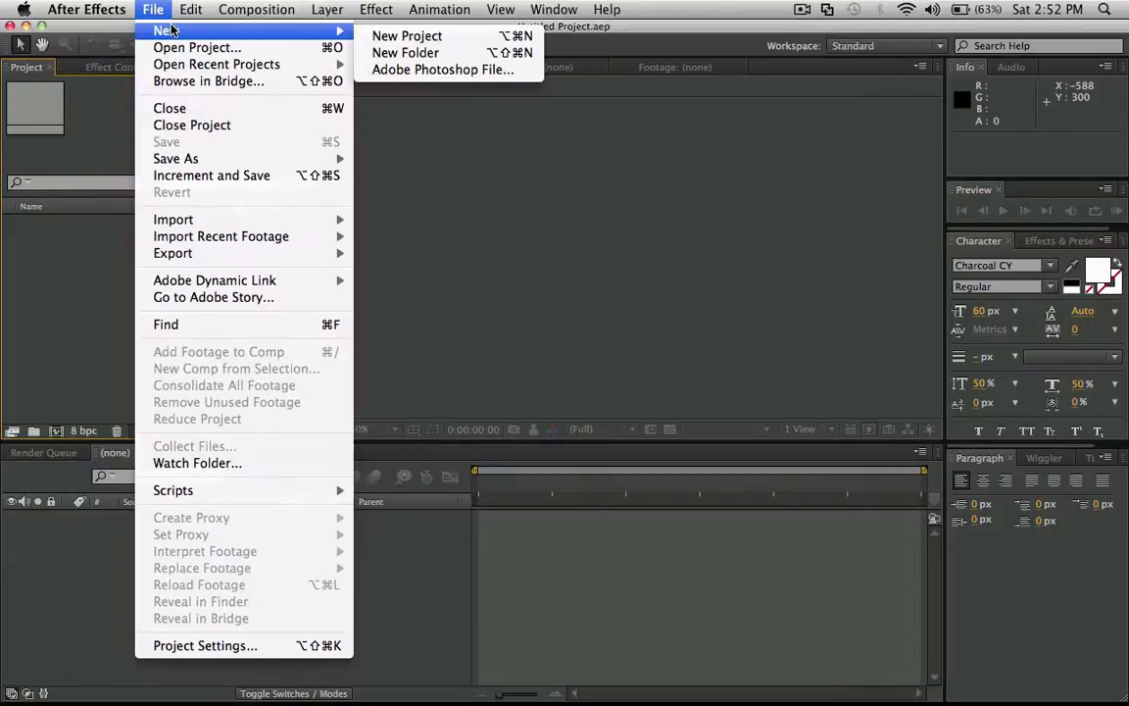
mouse_move(165, 64)
left_click(369, 66)
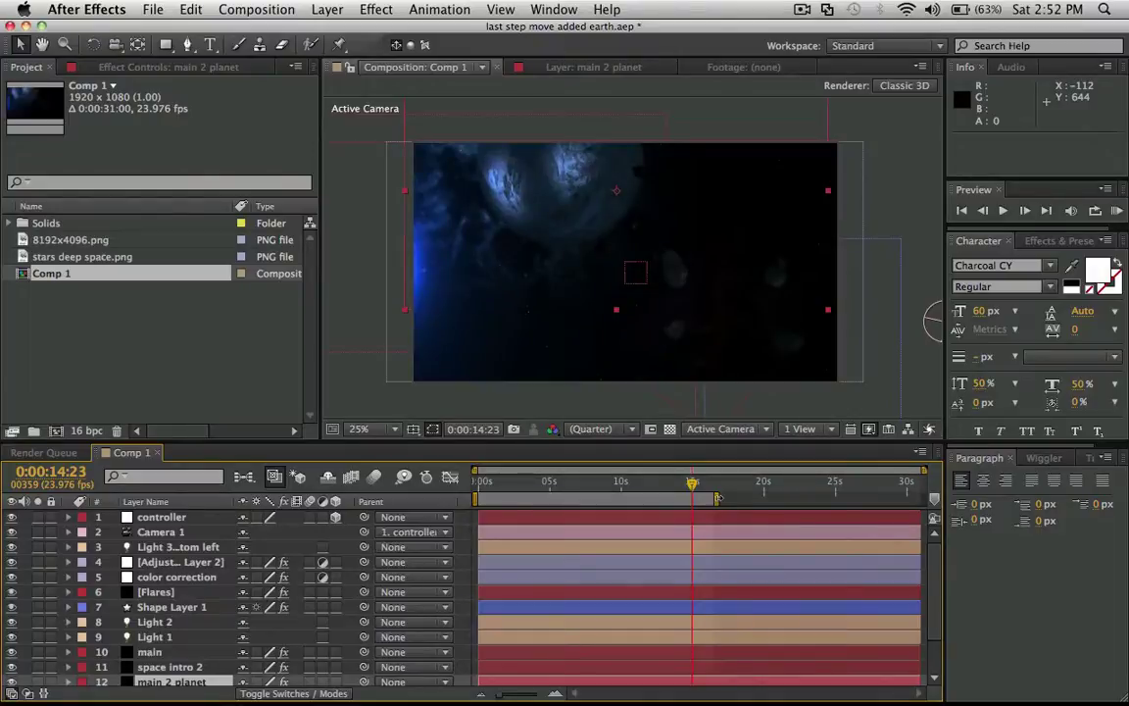
Step: End Comp 1's work area at about 5 seconds and preview it from the start
left_click_drag(719, 503, 553, 503)
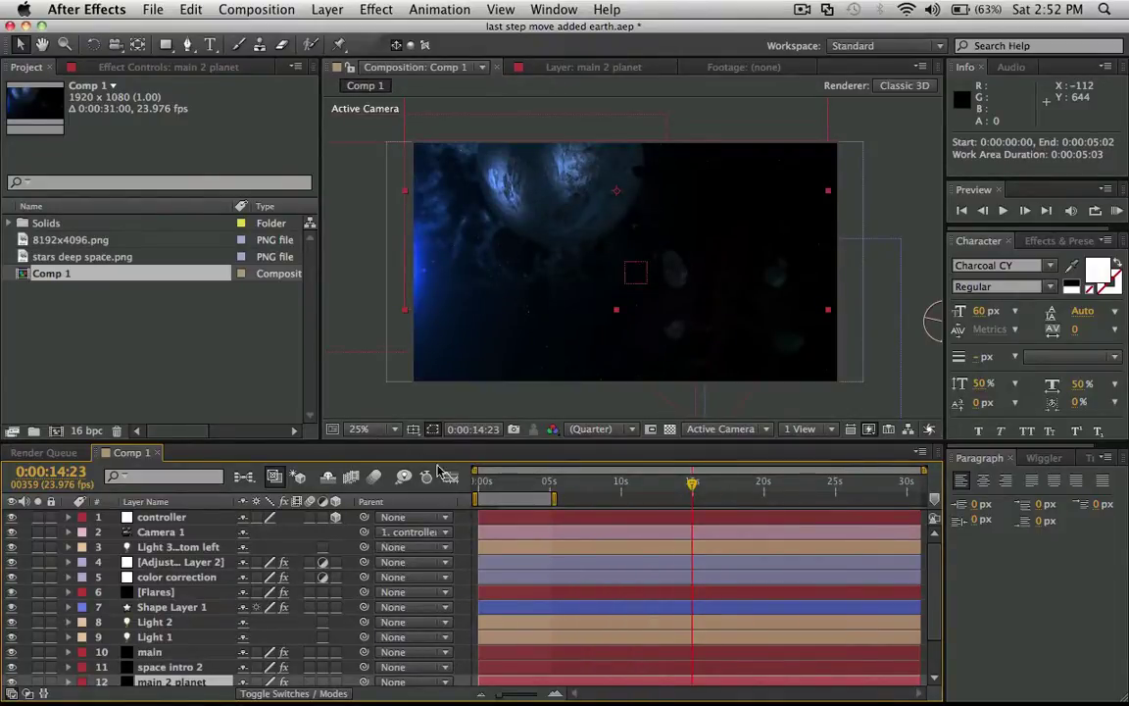
left_click(482, 484)
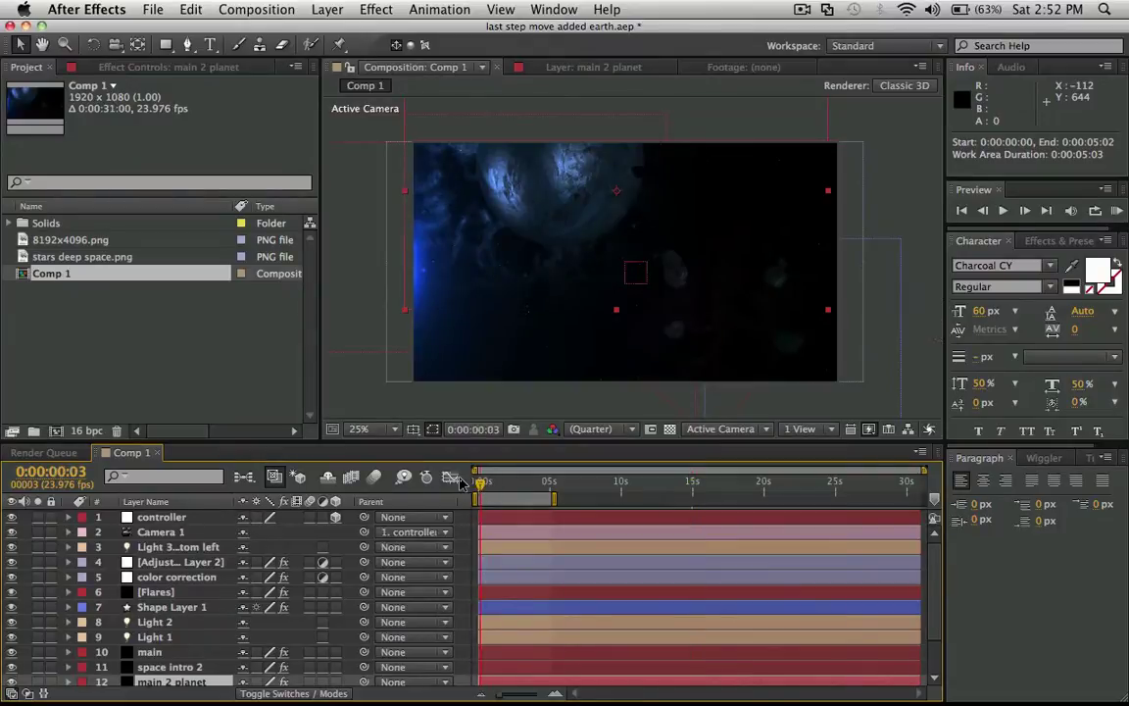
key("space")
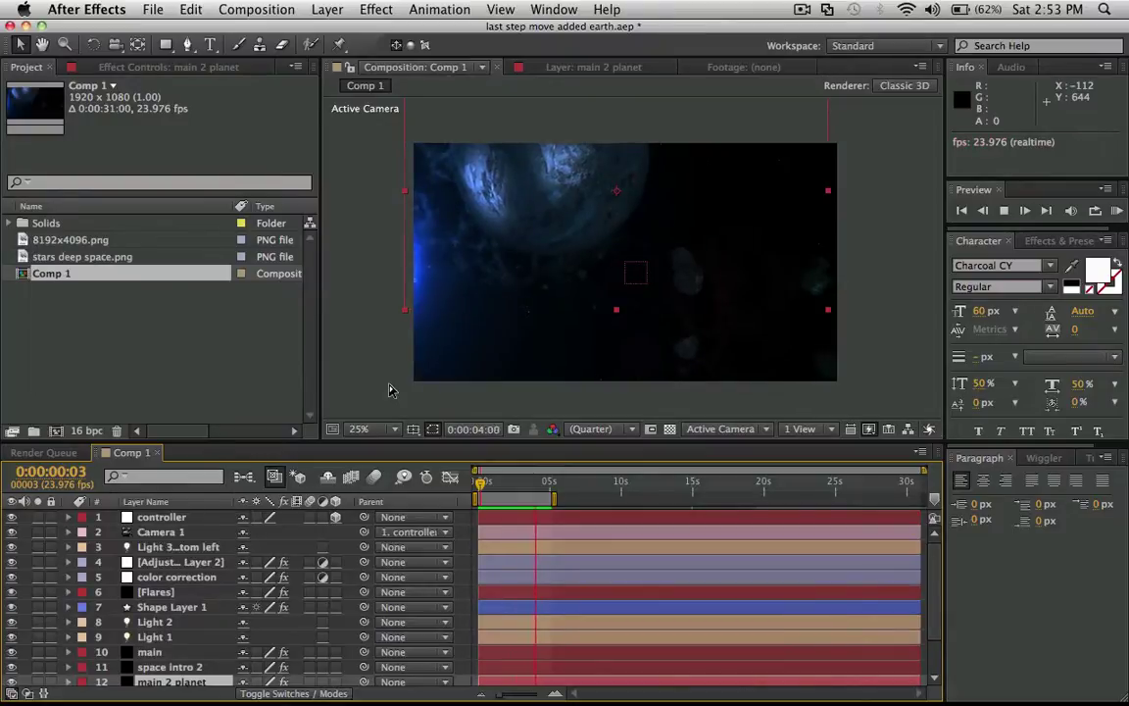
Step: Stop the preview and browse the Effect menu without applying anything
key("space")
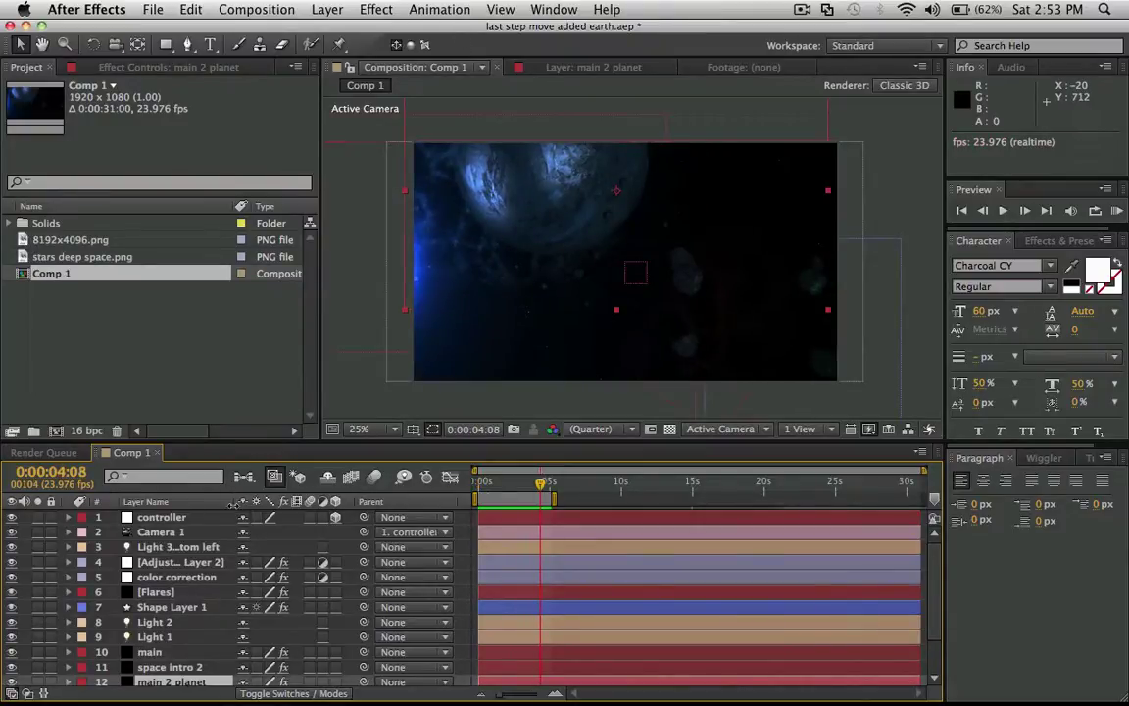
left_click(201, 322)
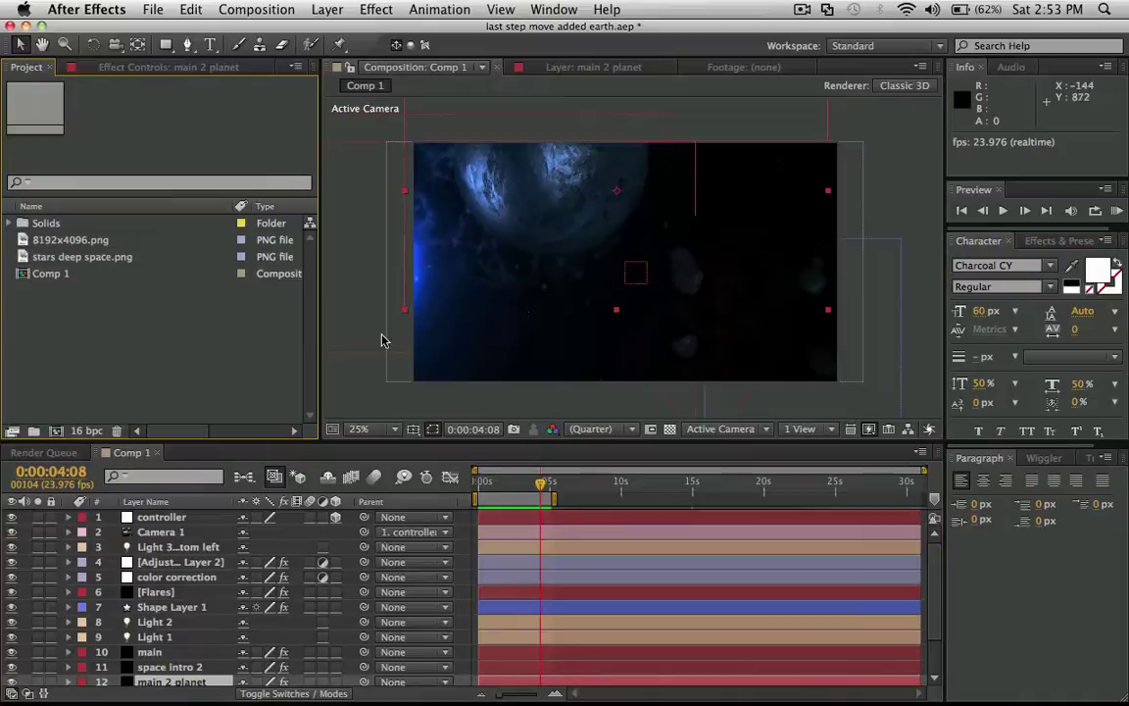
left_click(371, 9)
left_click(201, 343)
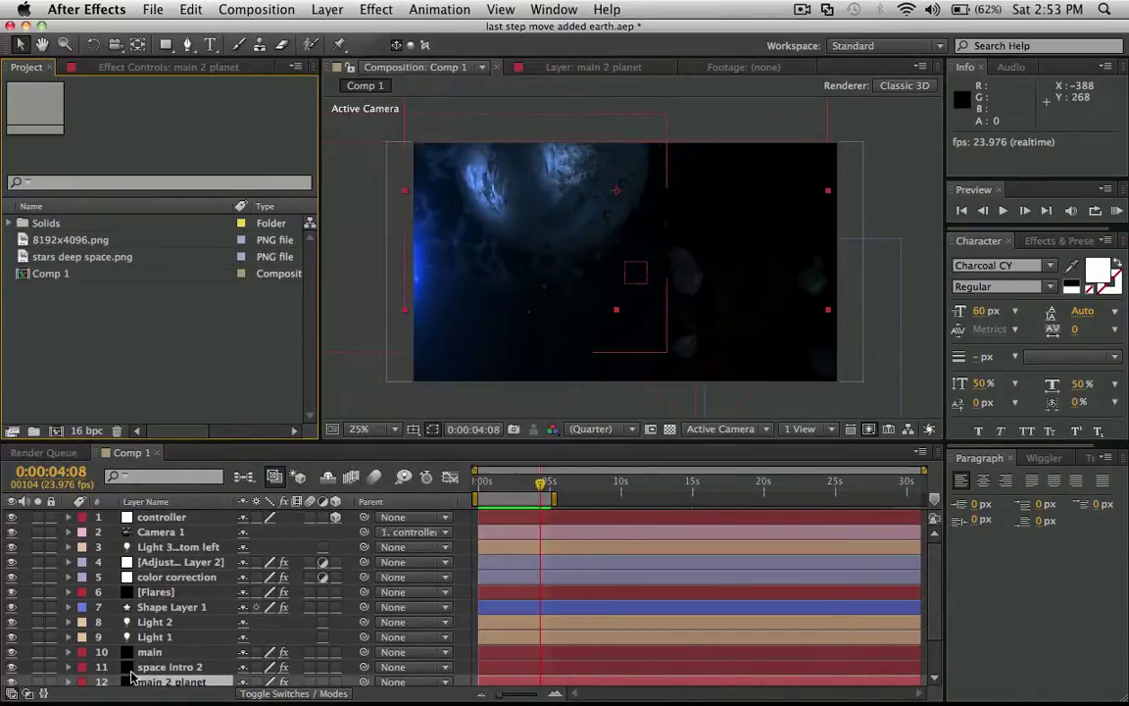
Step: Apply the Video Copilot Element effect to the main 2 planet layer
left_click(138, 681)
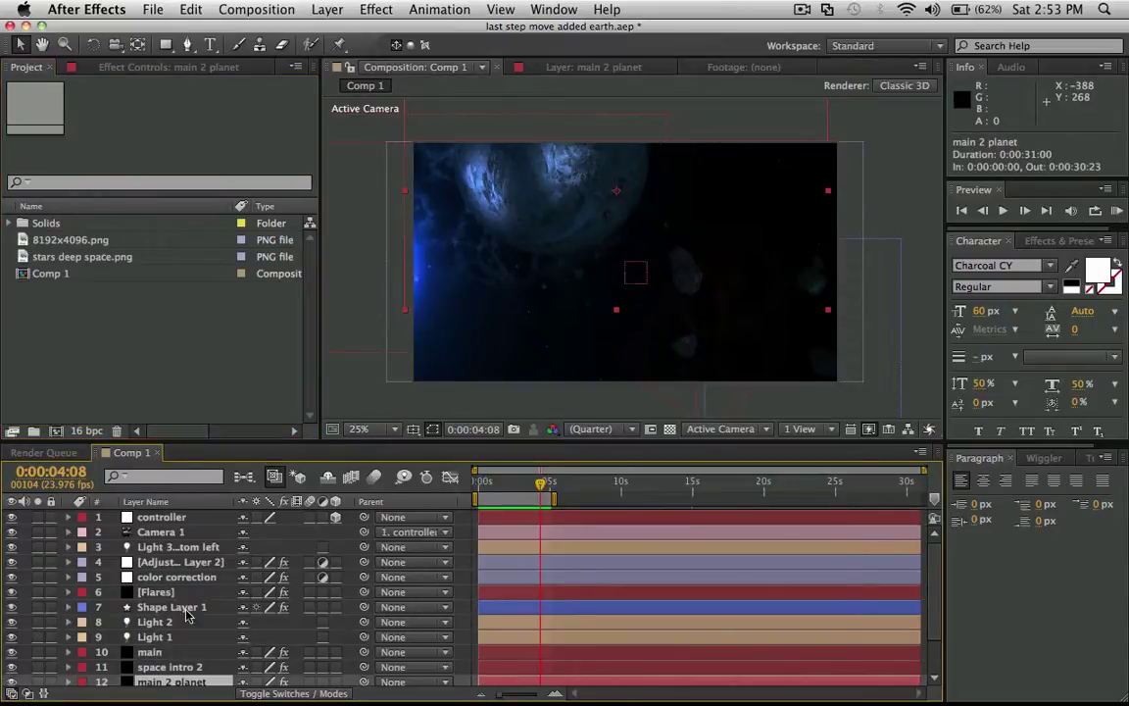
left_click(383, 9)
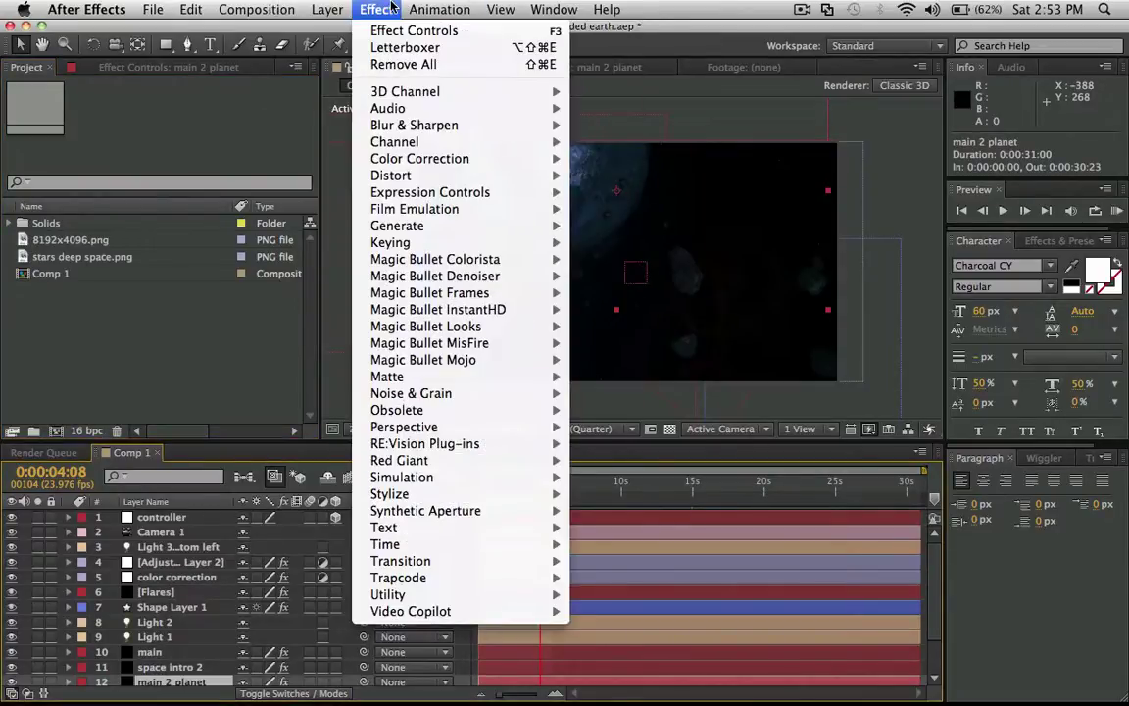
mouse_move(481, 611)
left_click(593, 609)
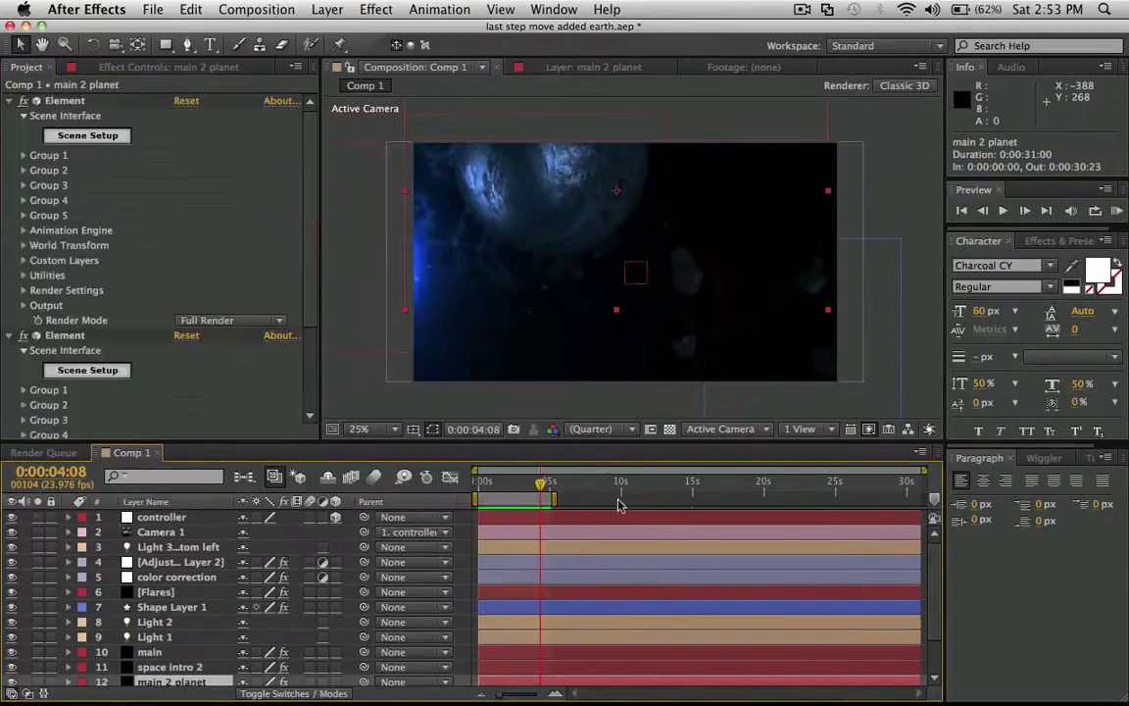
Step: Undo the last value change and bring up the first Element's Scene Setup with the dead_planet model
left_click(175, 9)
left_click(187, 30)
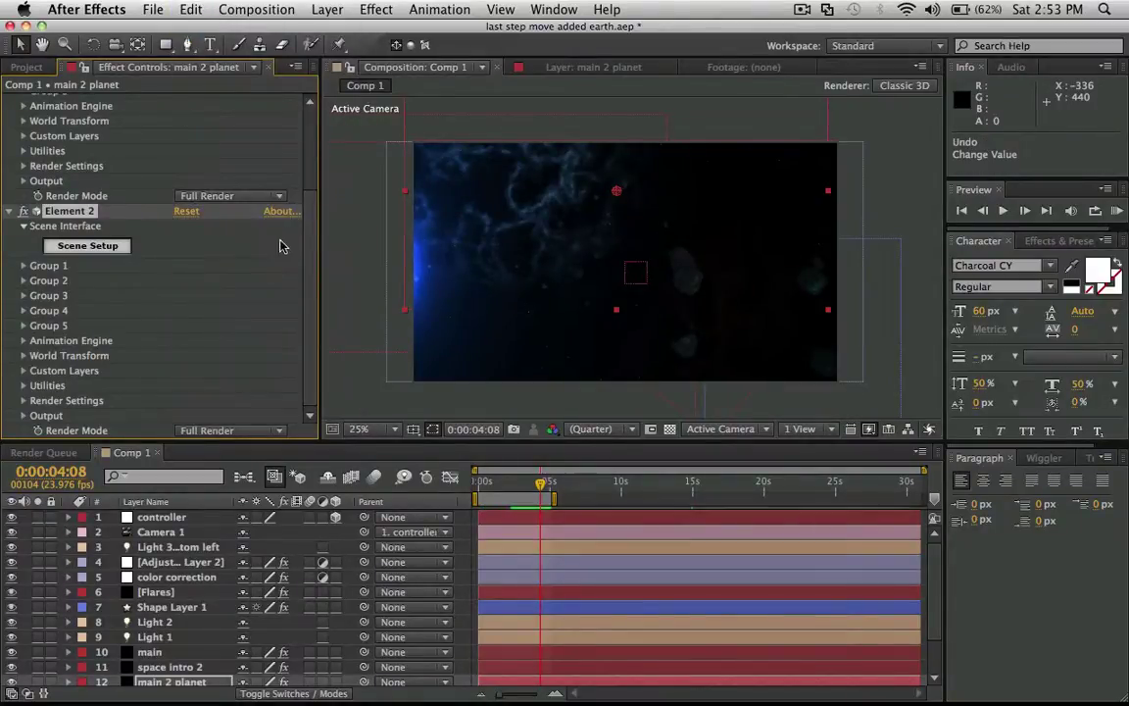
scroll(286, 130, "up", 3)
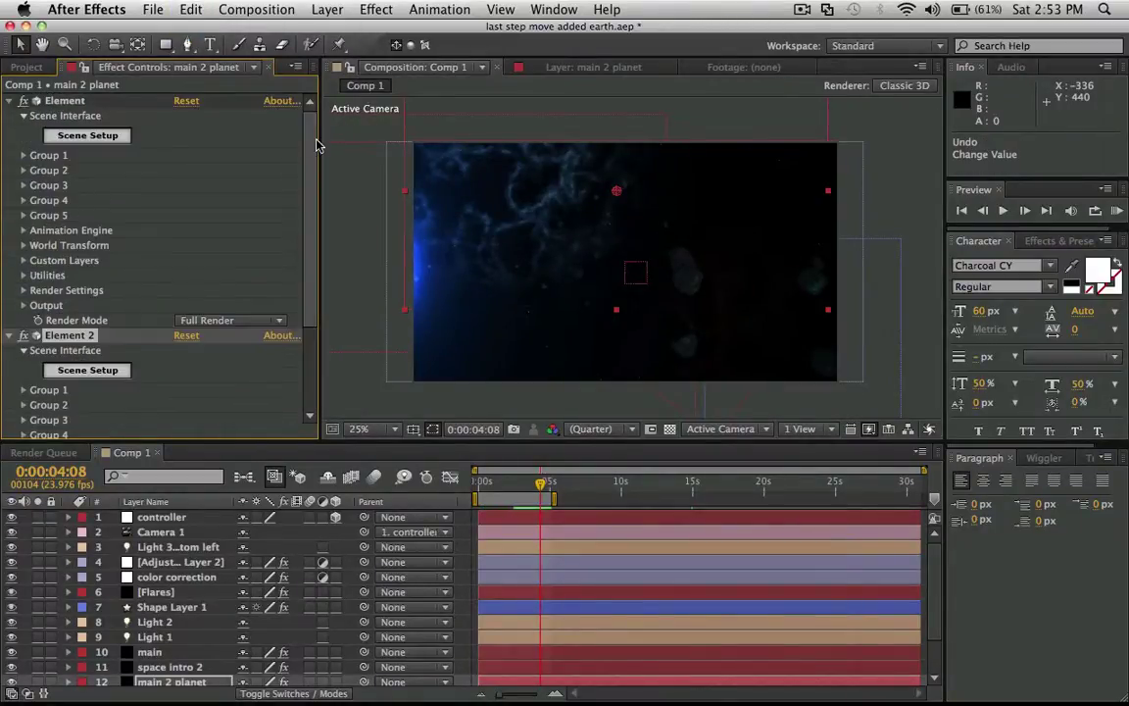
left_click(112, 137)
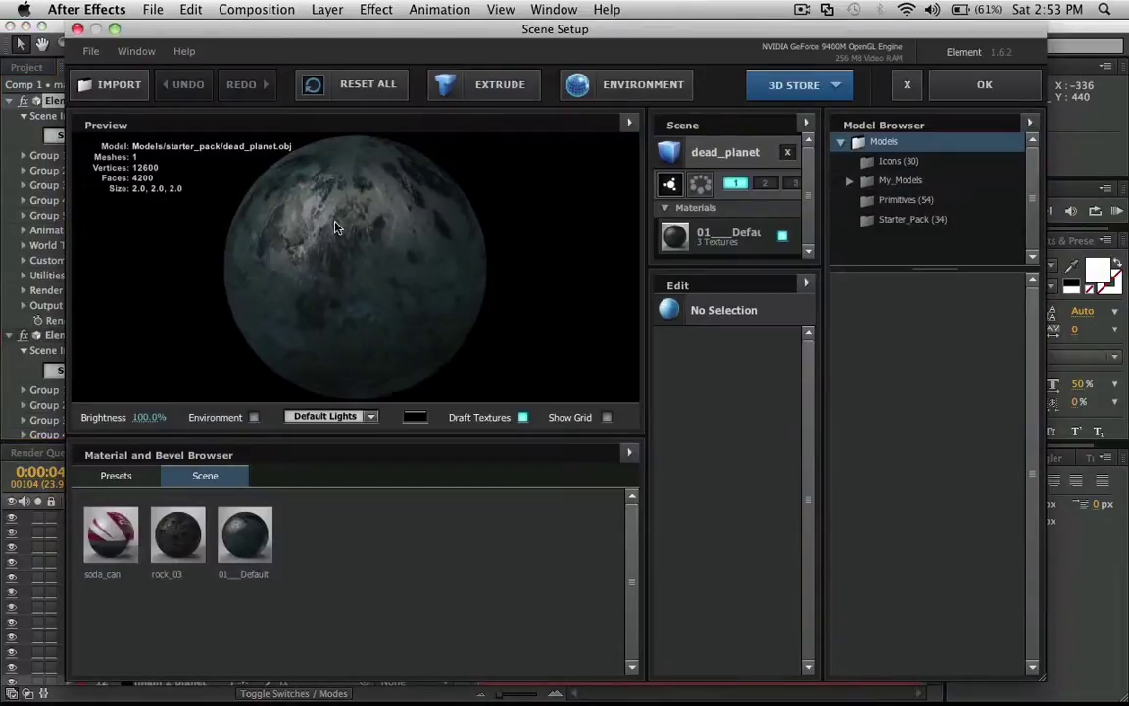
Step: Rotate the dead_planet model to inspect it, then cancel Scene Setup without saving
left_click_drag(426, 288, 462, 275)
left_click(905, 86)
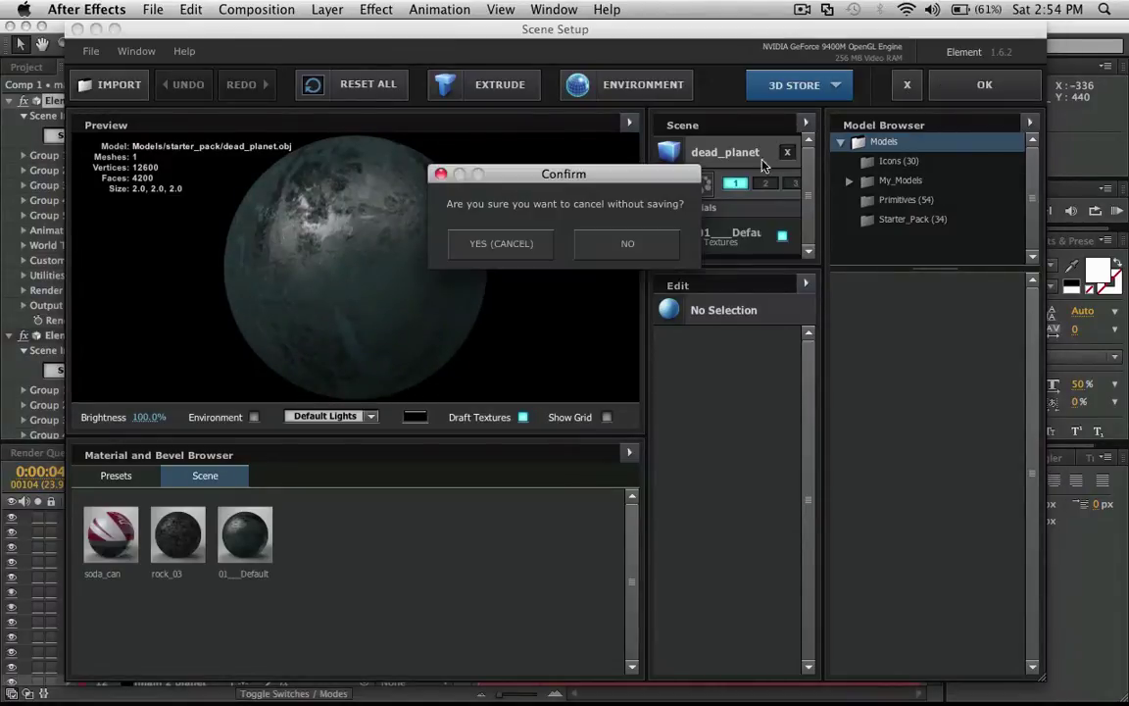
left_click(500, 244)
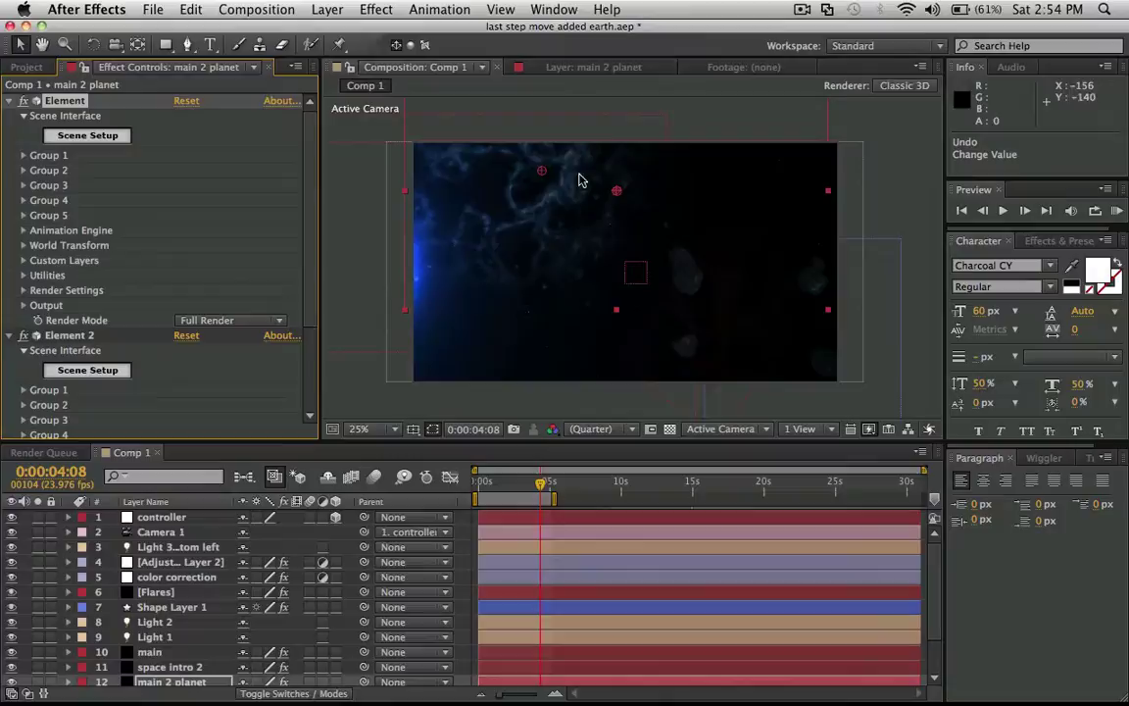
Step: Undo the second Element effect and bring up Comp 1's Composition Settings
left_click(191, 10)
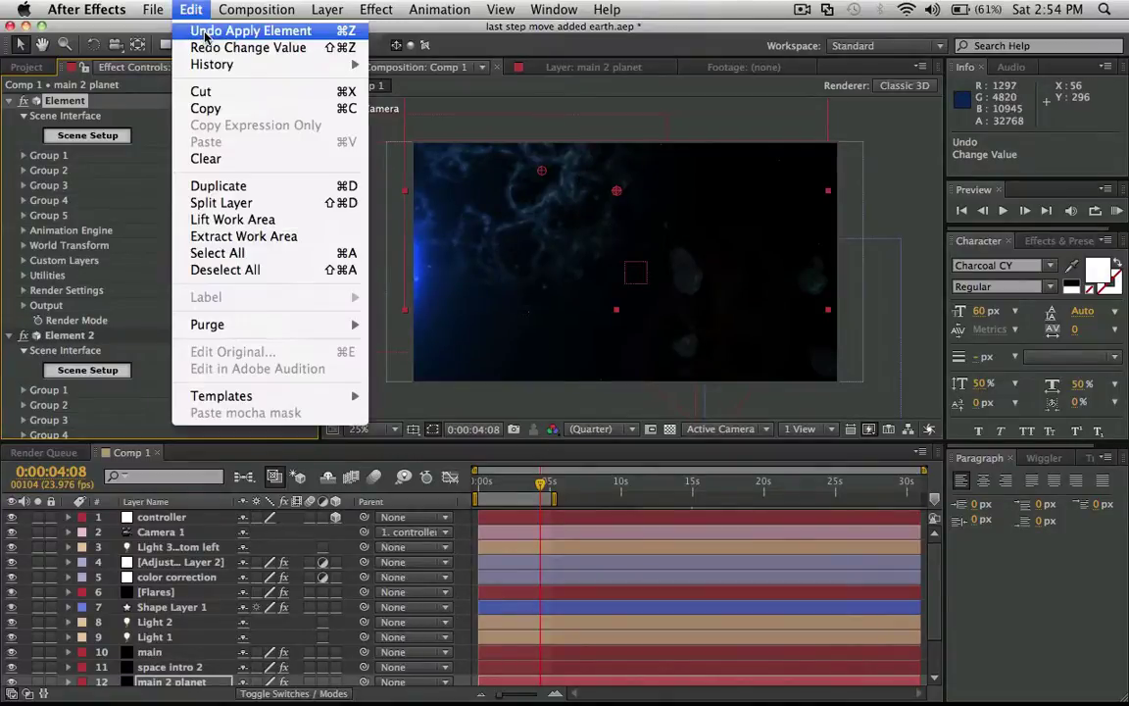
left_click(205, 33)
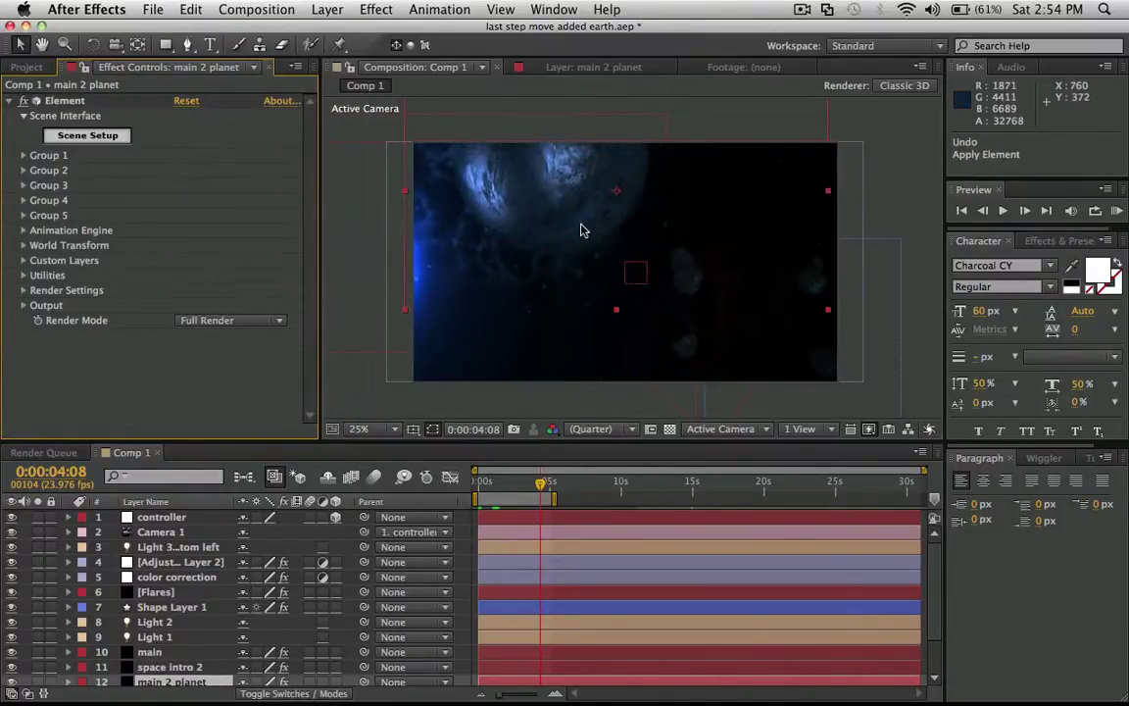
left_click(245, 10)
left_click(246, 55)
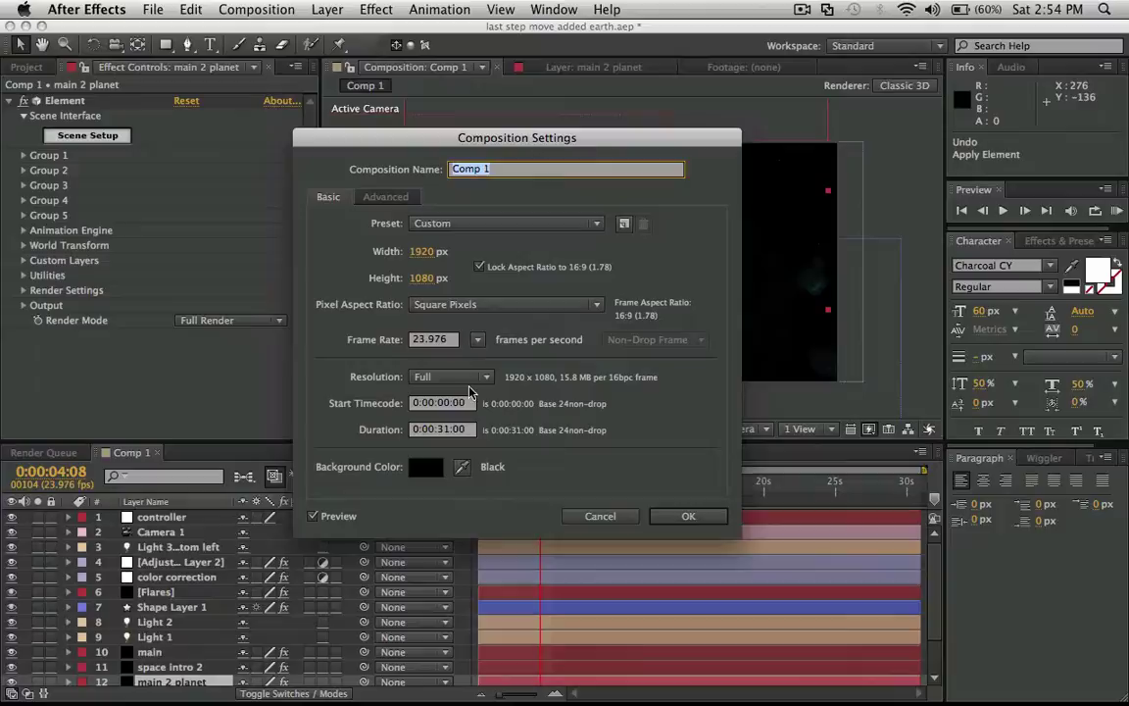
Step: Change Comp 1's duration from 31 seconds to 0:00:05:00
left_click(451, 431)
double_click(443, 429)
key("BackSpace")
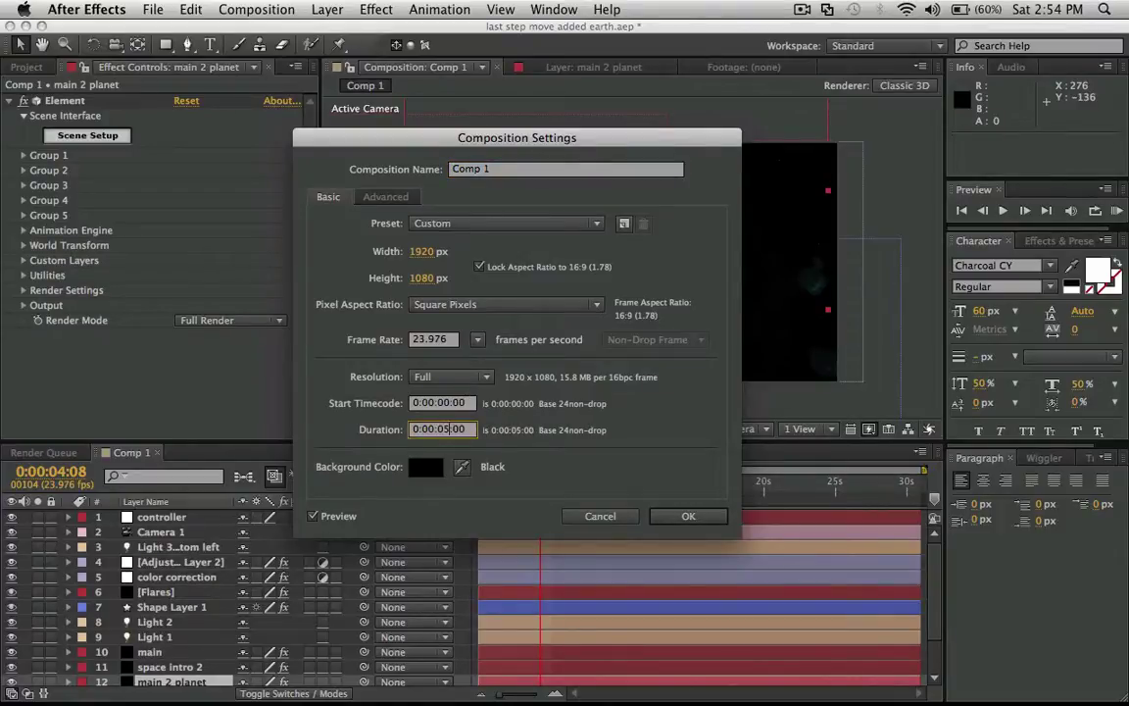
type("05")
key("Return")
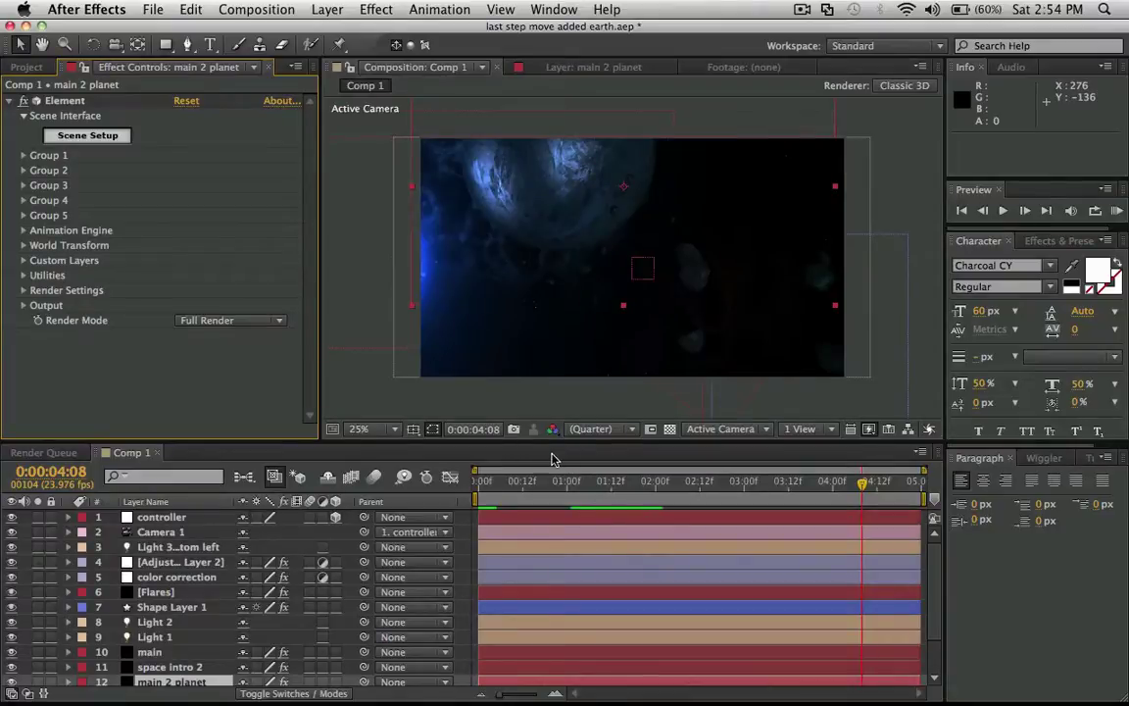
left_click(224, 11)
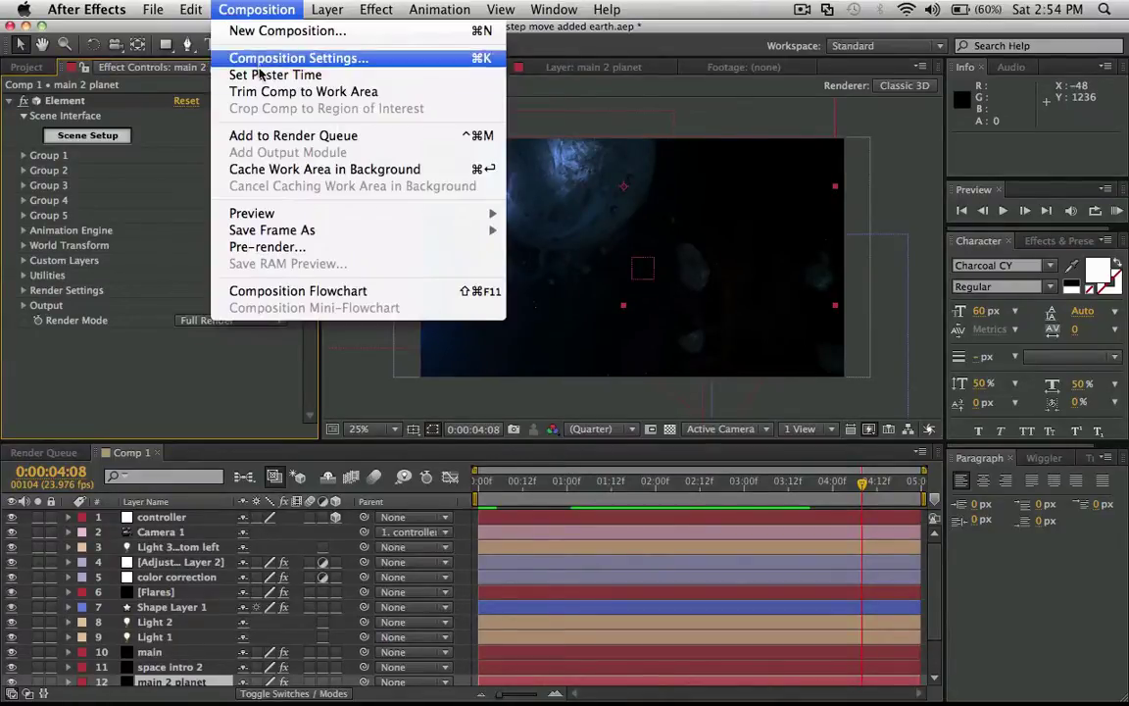
Step: Add Comp 1 to the render queue and bring up the new item's Best Settings
left_click(261, 135)
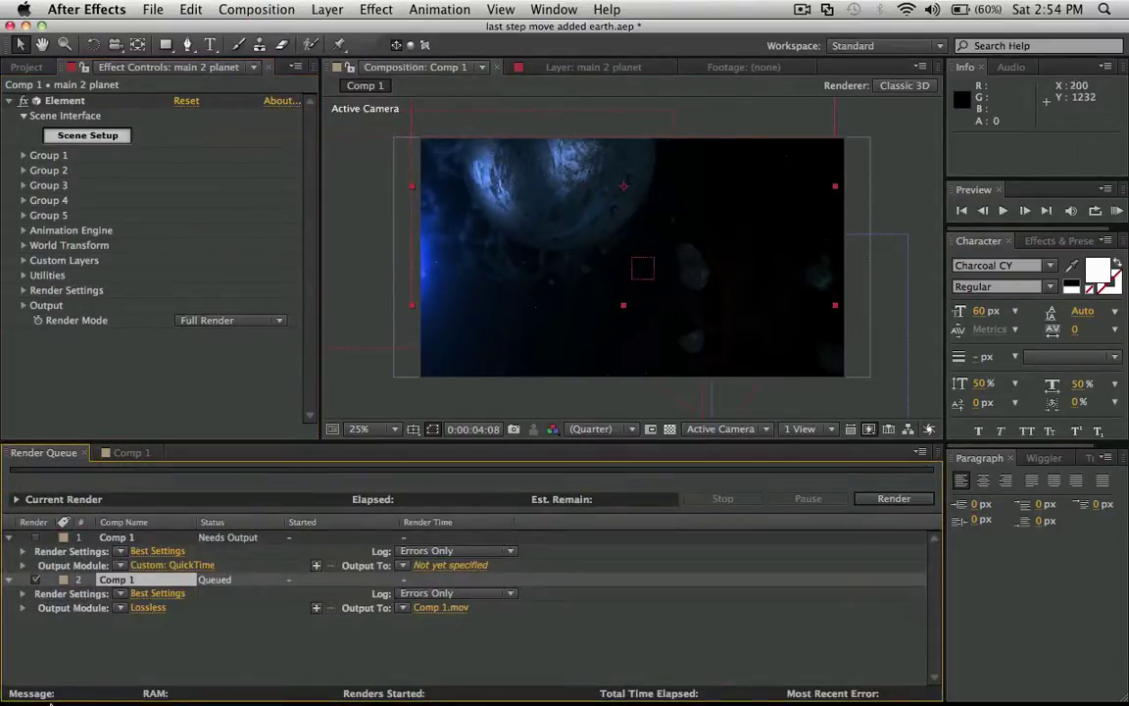
left_click(8, 537)
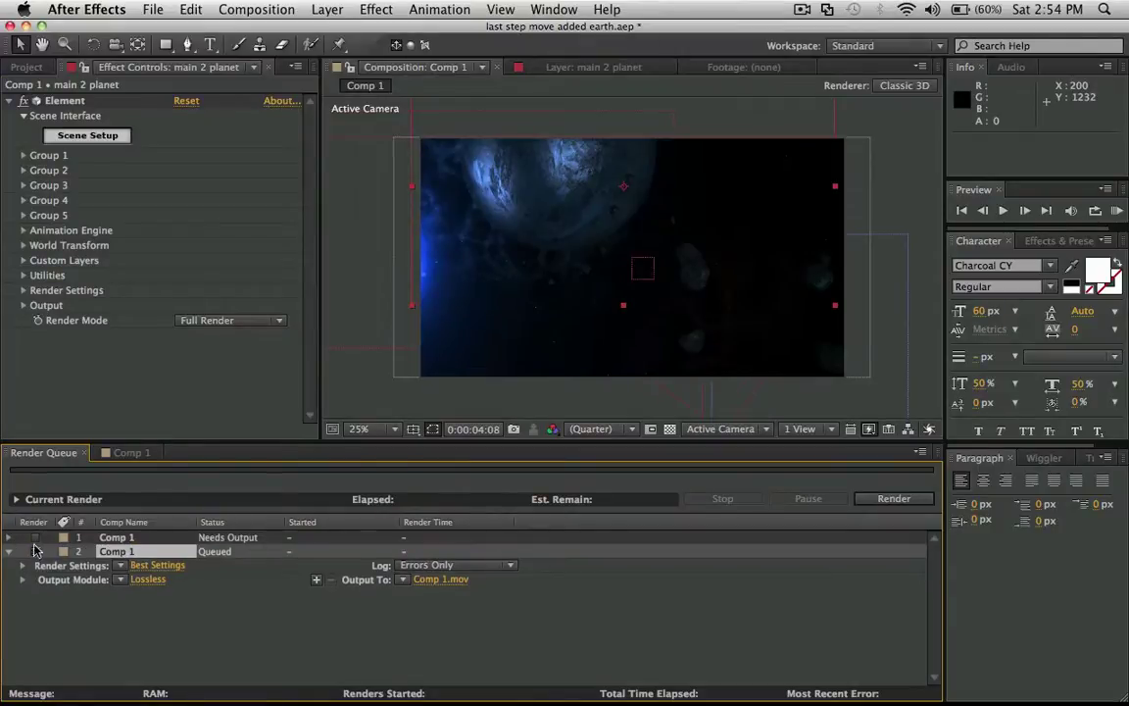
left_click(162, 565)
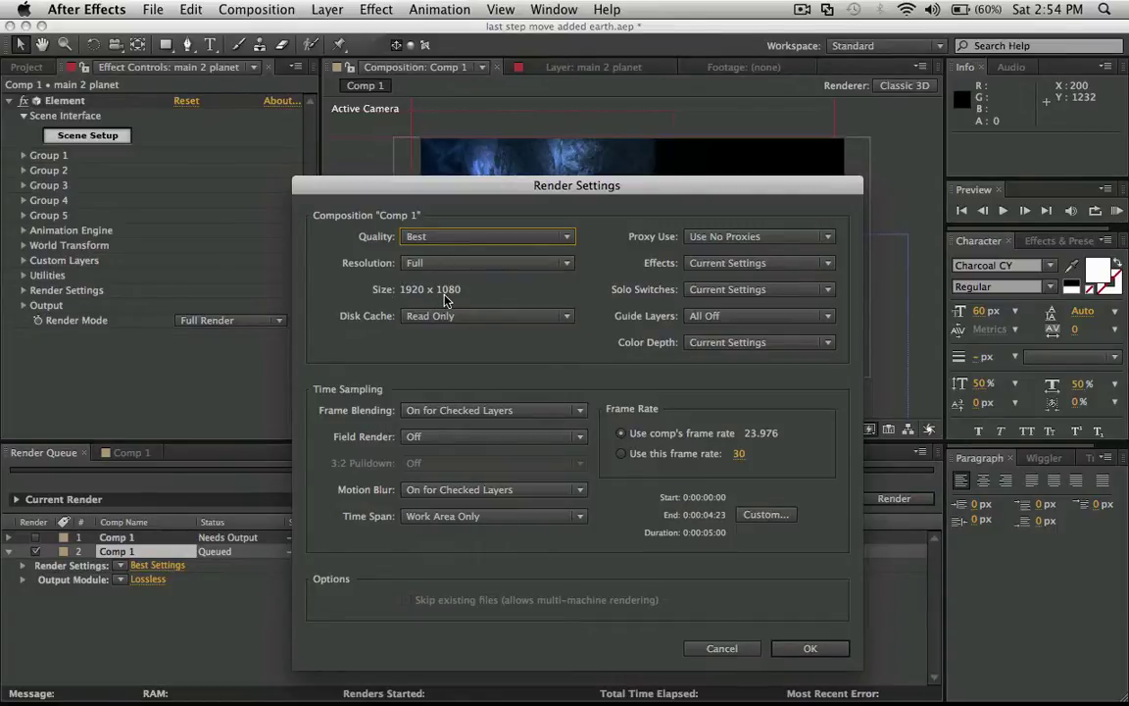
Step: Set the render resolution to Half, try Full, then settle on Half (960 x 540)
left_click(545, 265)
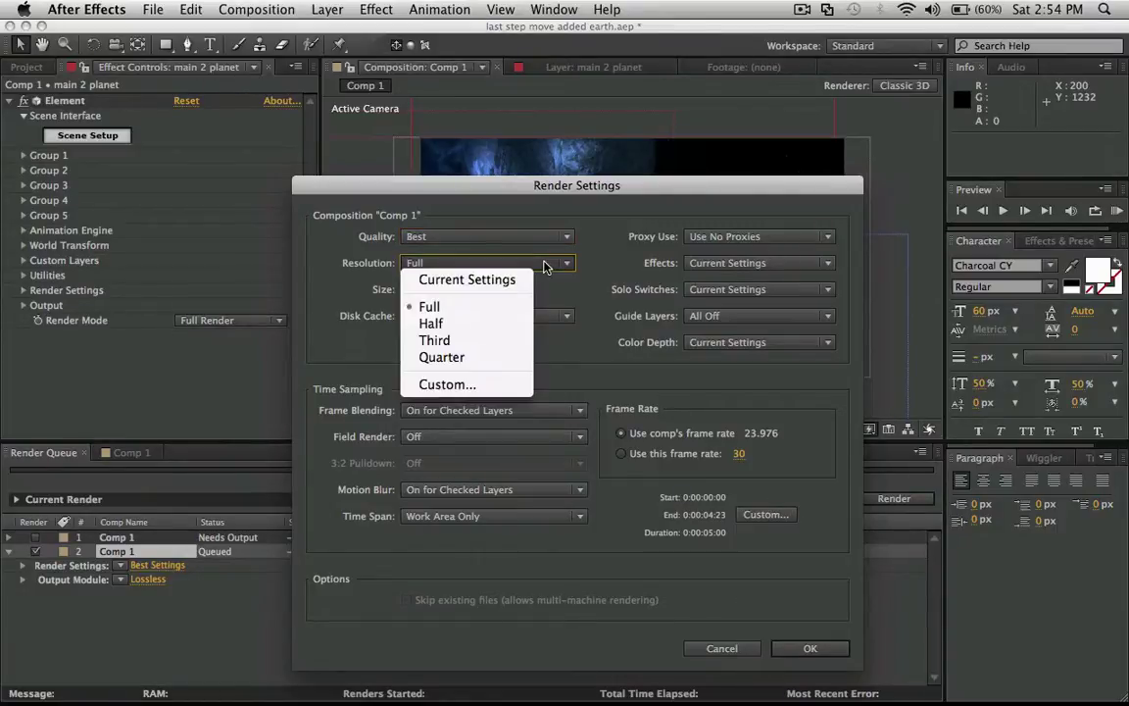
left_click(495, 324)
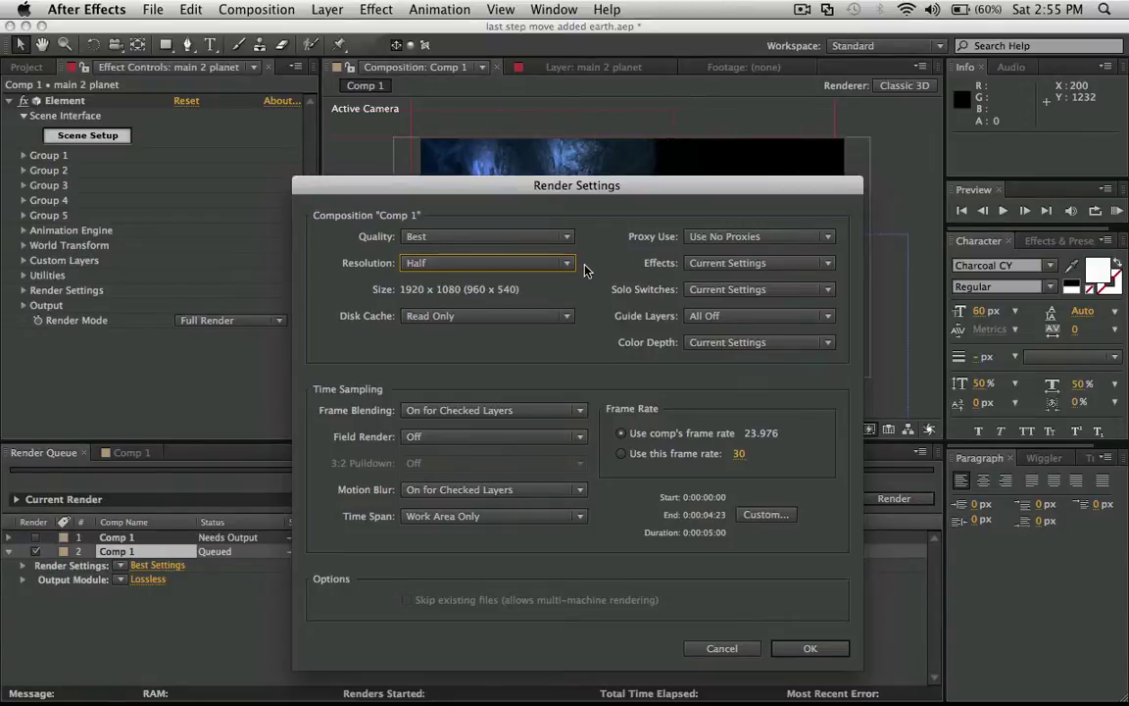
left_click(506, 263)
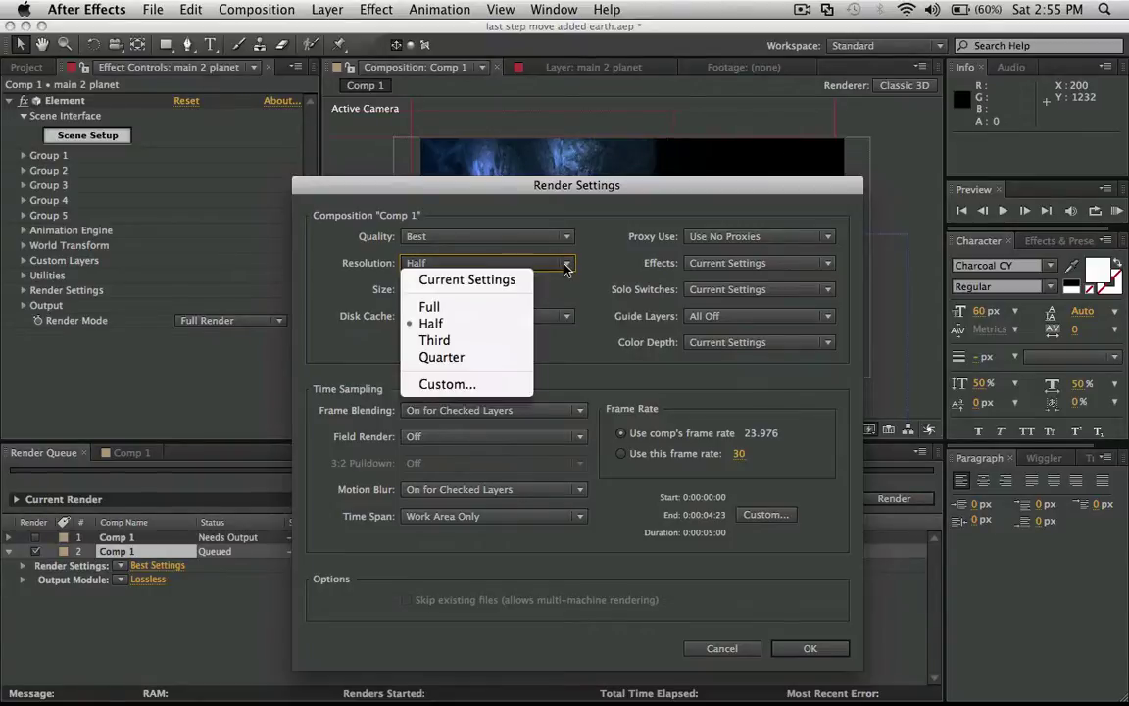
left_click(430, 308)
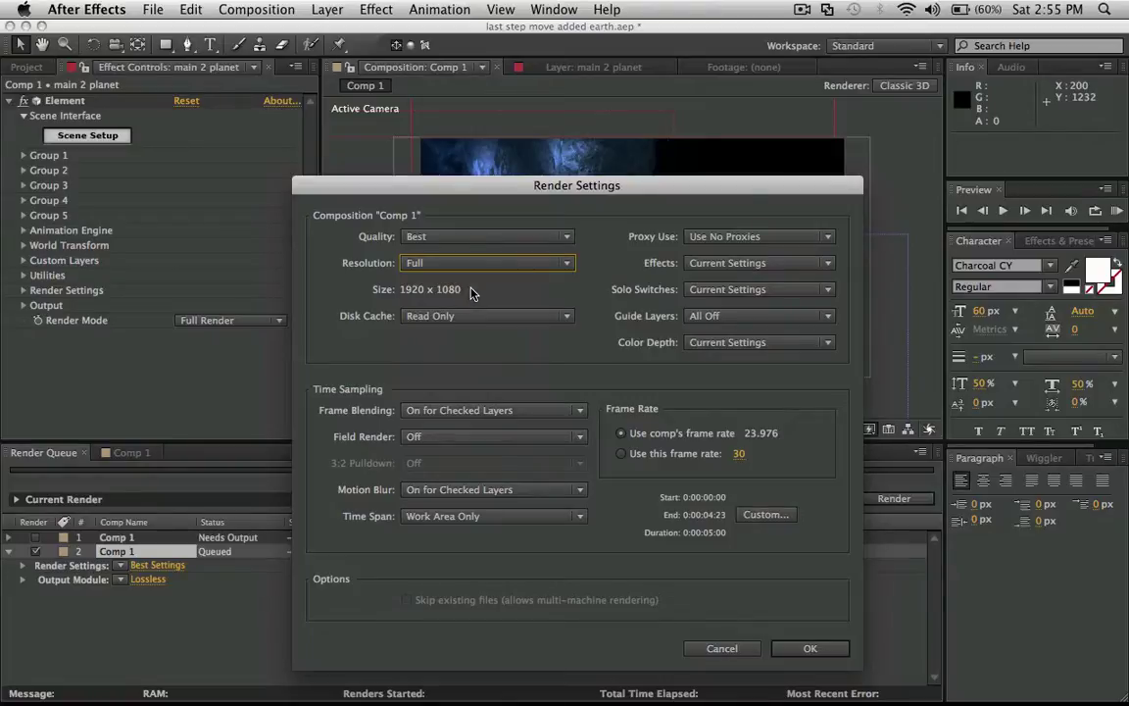
left_click(566, 264)
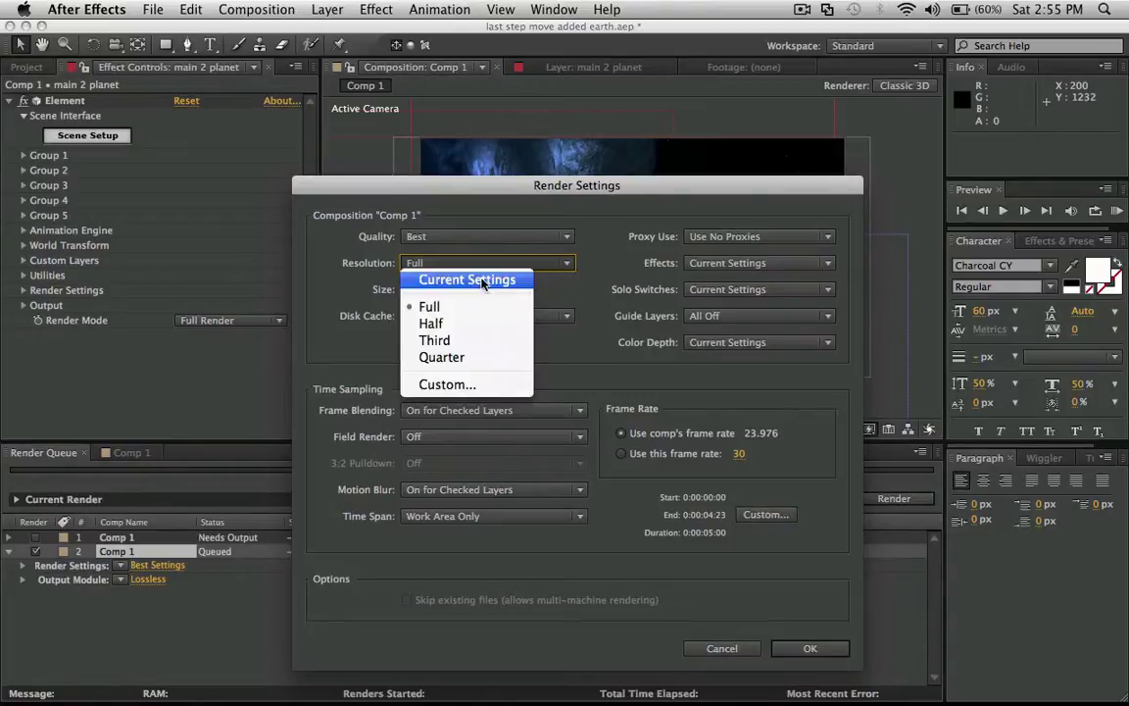
left_click(464, 324)
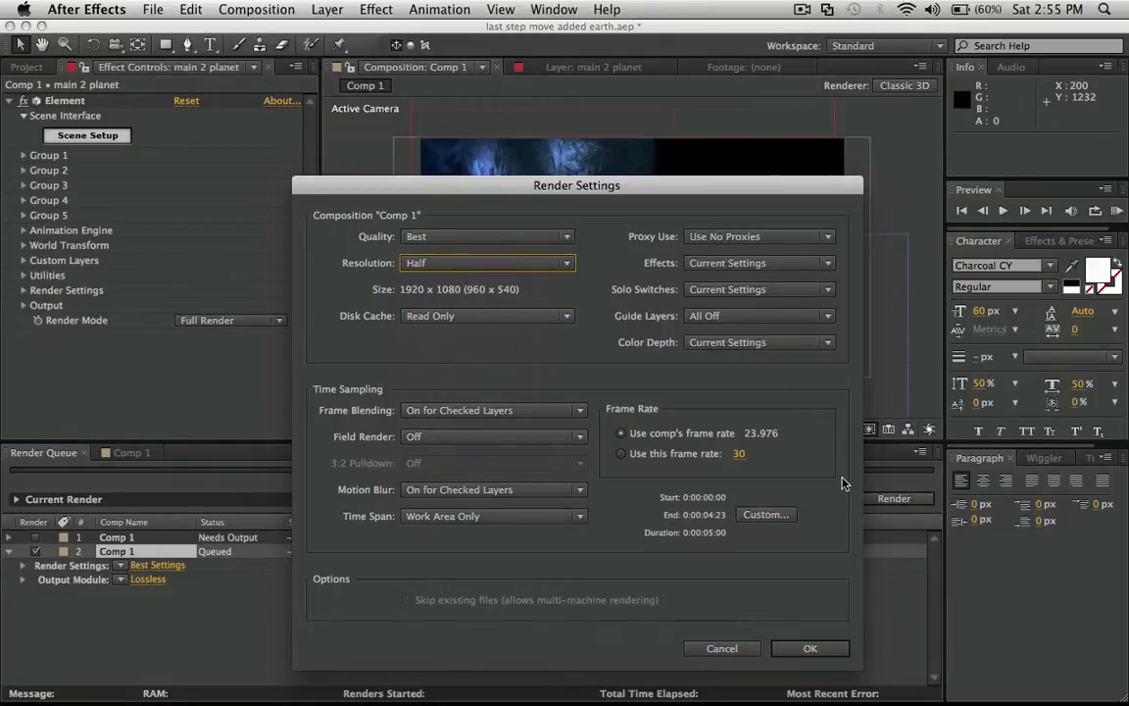
Step: Accept the render settings and set the output module to QuickTime with the H.264 codec
left_click(809, 648)
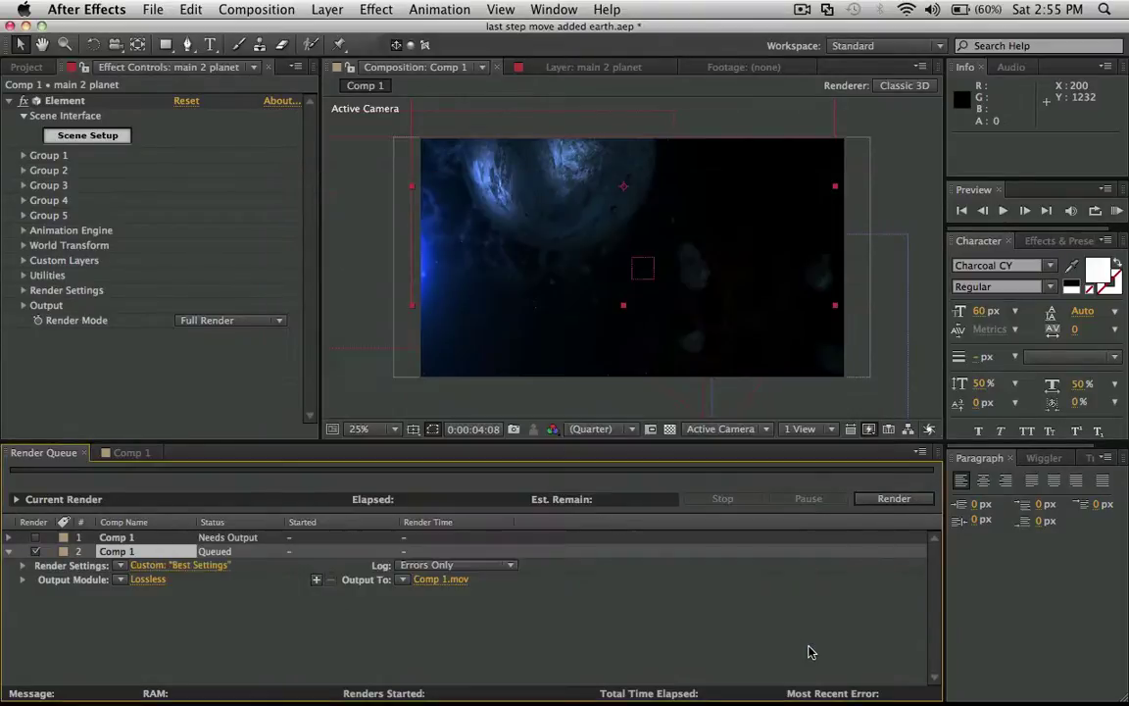
left_click(148, 579)
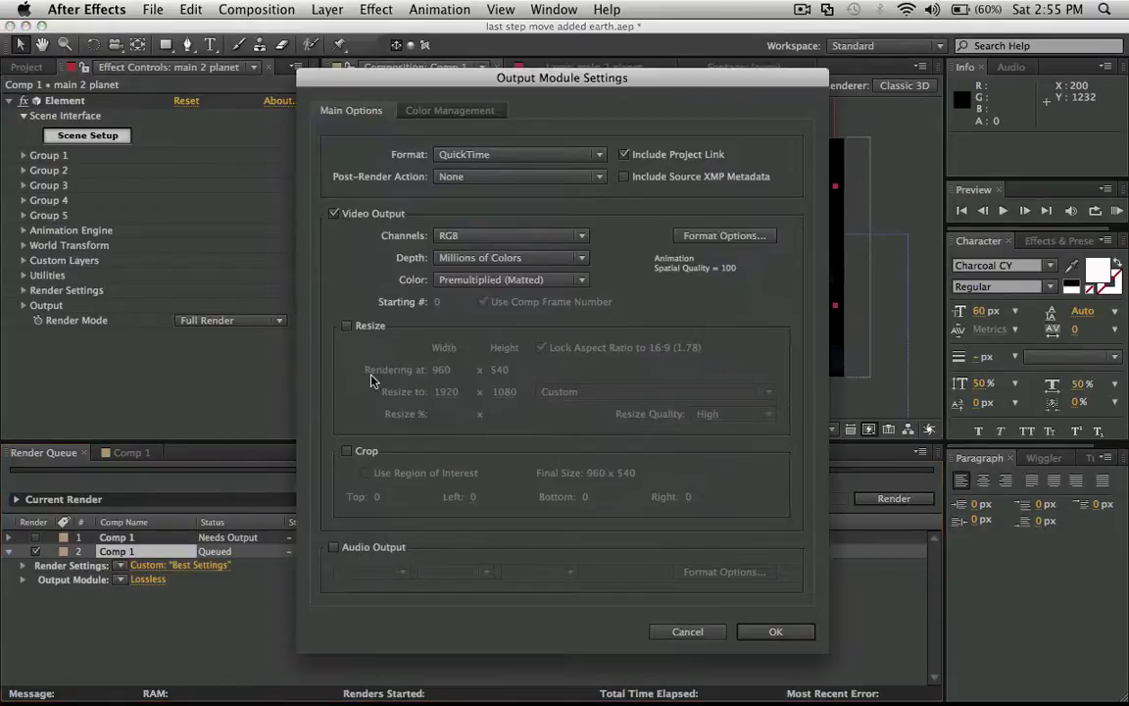
left_click(500, 155)
left_click(712, 173)
left_click(724, 236)
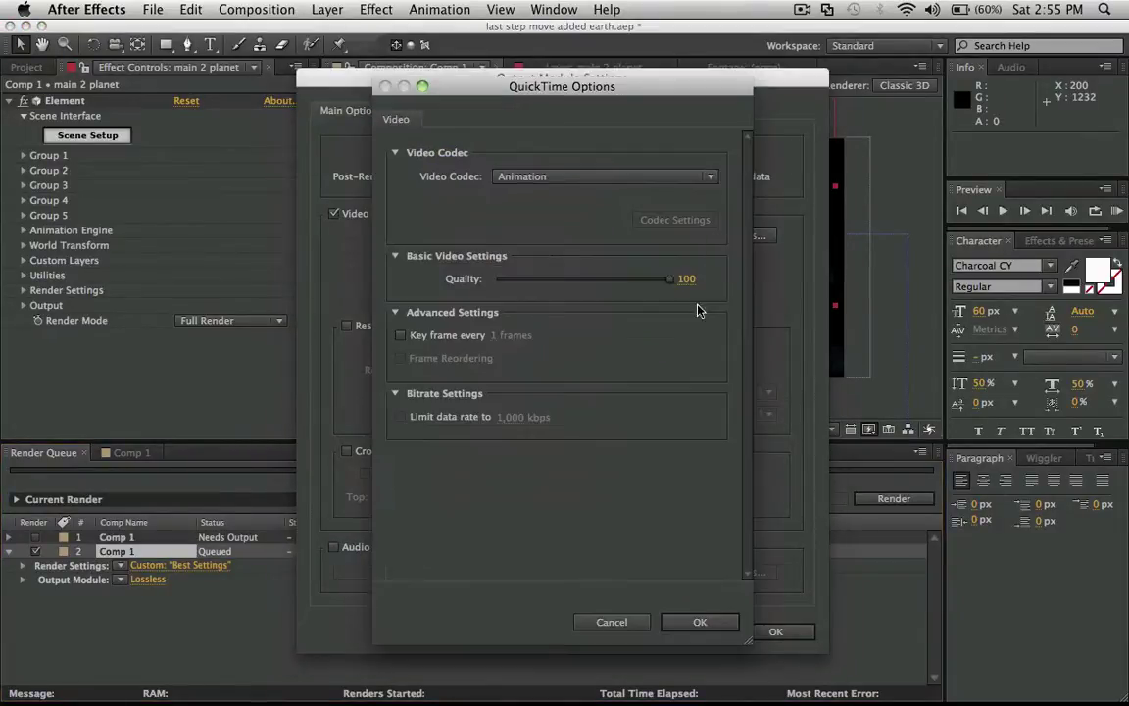
left_click(603, 177)
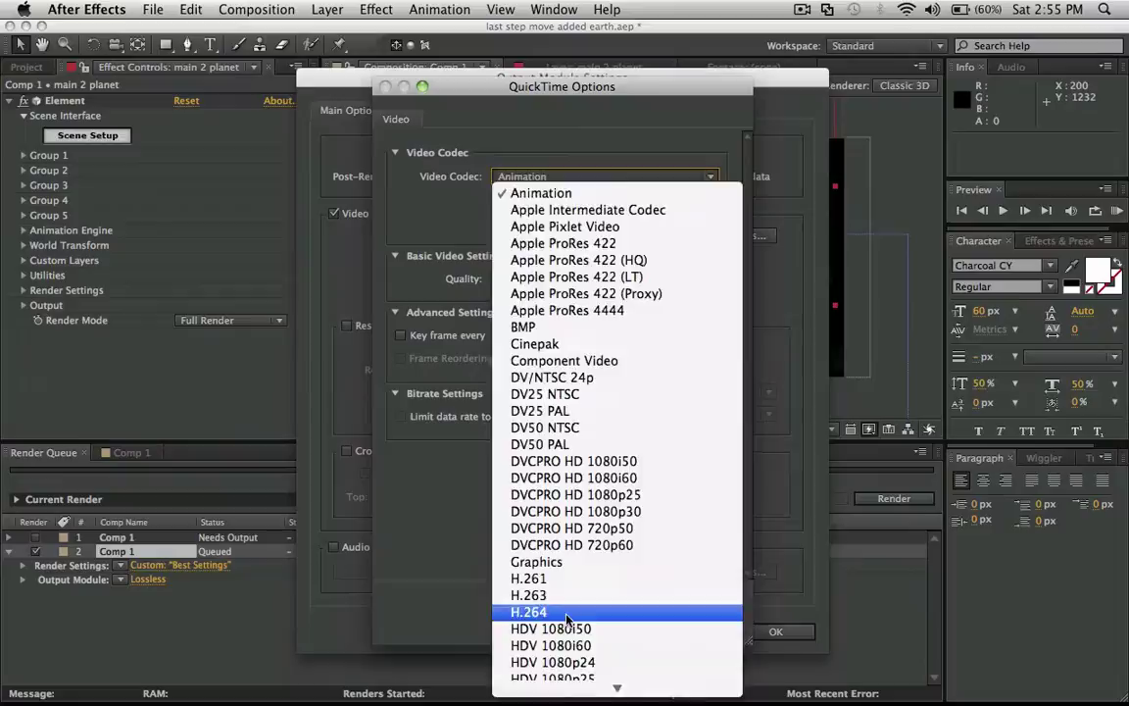
left_click(530, 612)
left_click(730, 628)
left_click(754, 633)
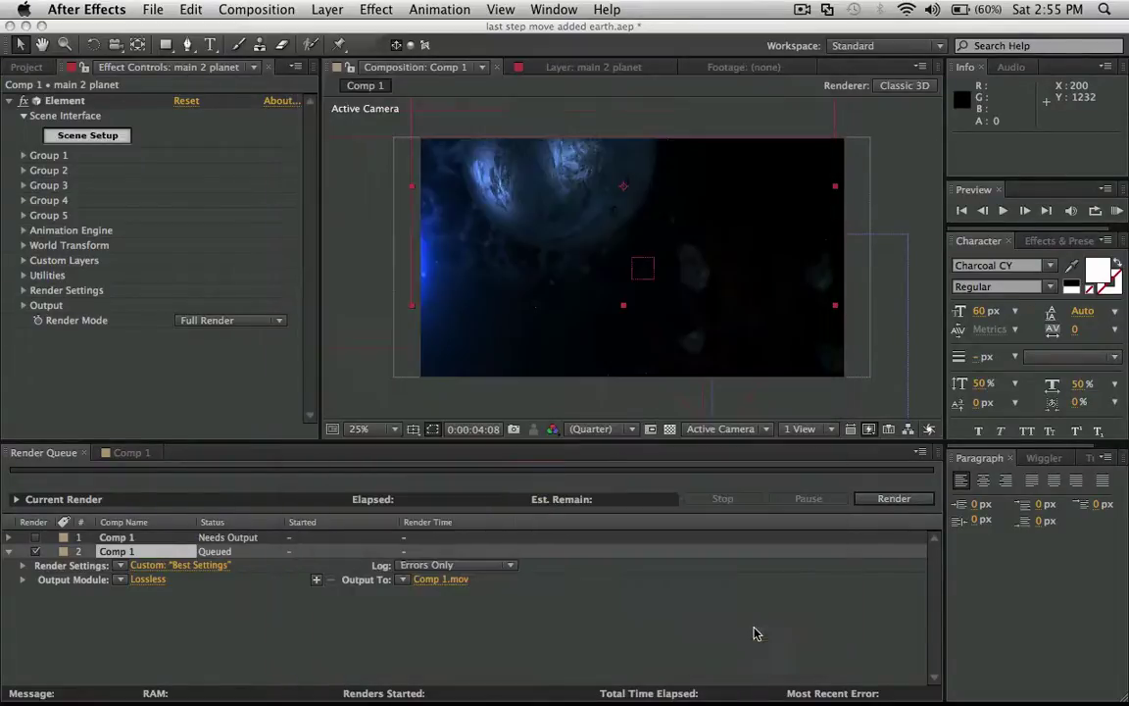
Step: Save the output as 'space shot 1.mov' and start rendering Comp 1
left_click(431, 580)
type("sp")
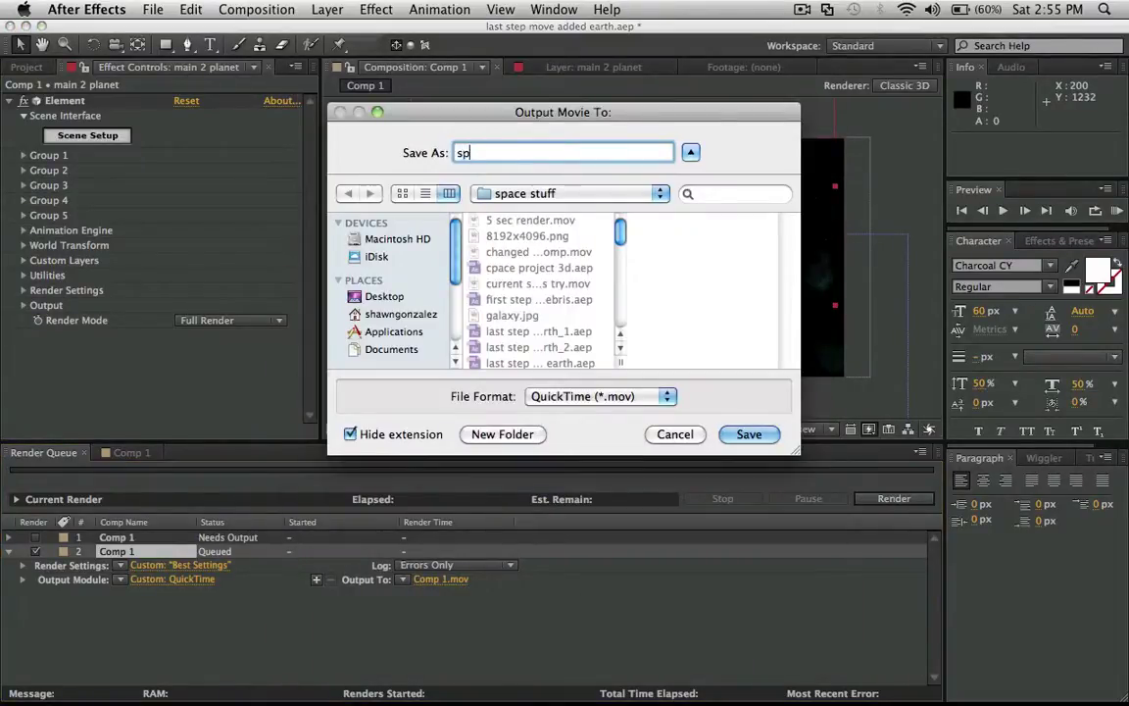
type("ace shot 1")
left_click(743, 435)
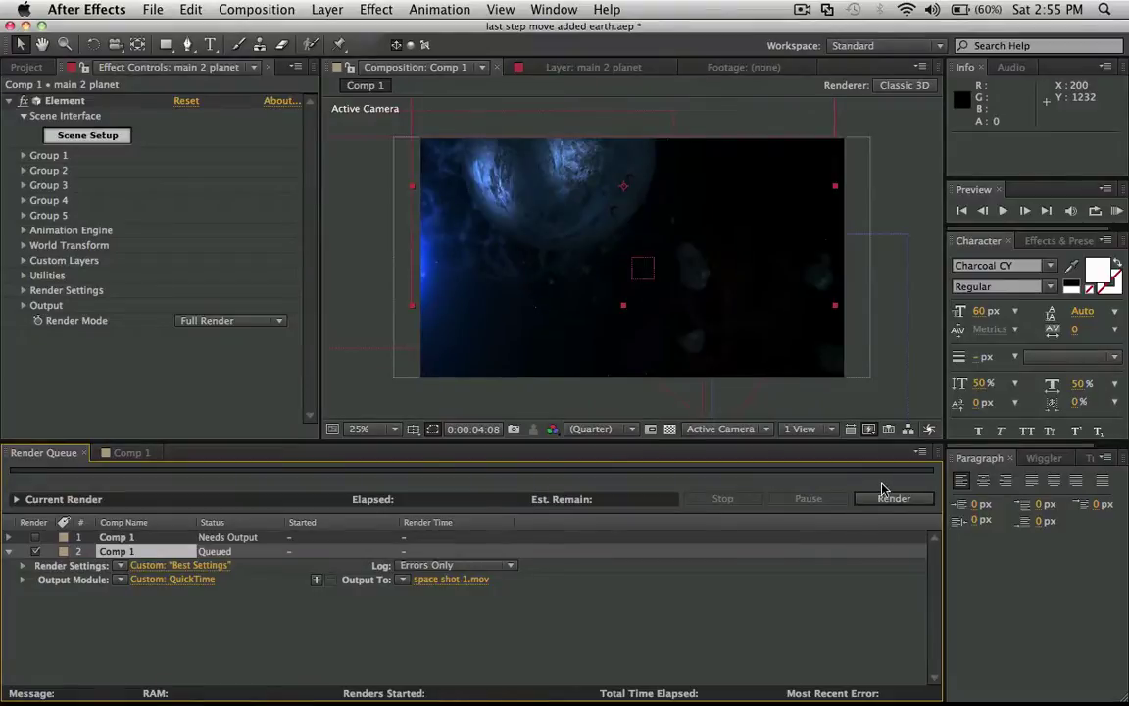
left_click(887, 499)
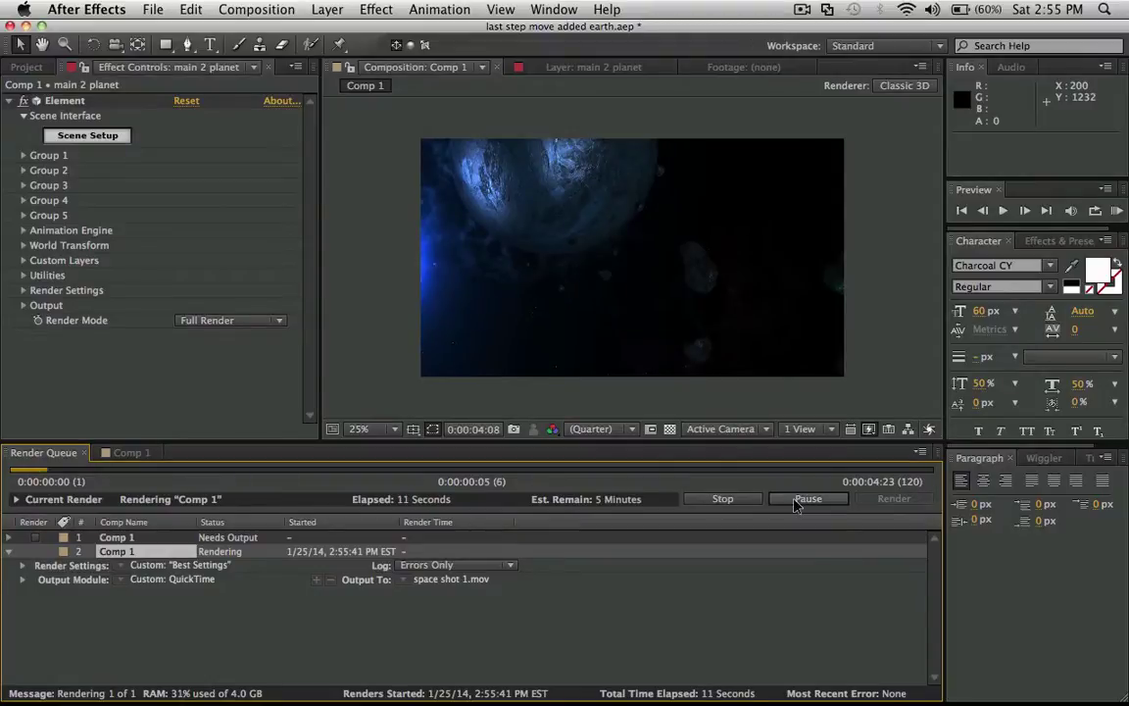
Step: Pause and then stop the space shot 1.mov render
left_click(796, 502)
left_click(751, 502)
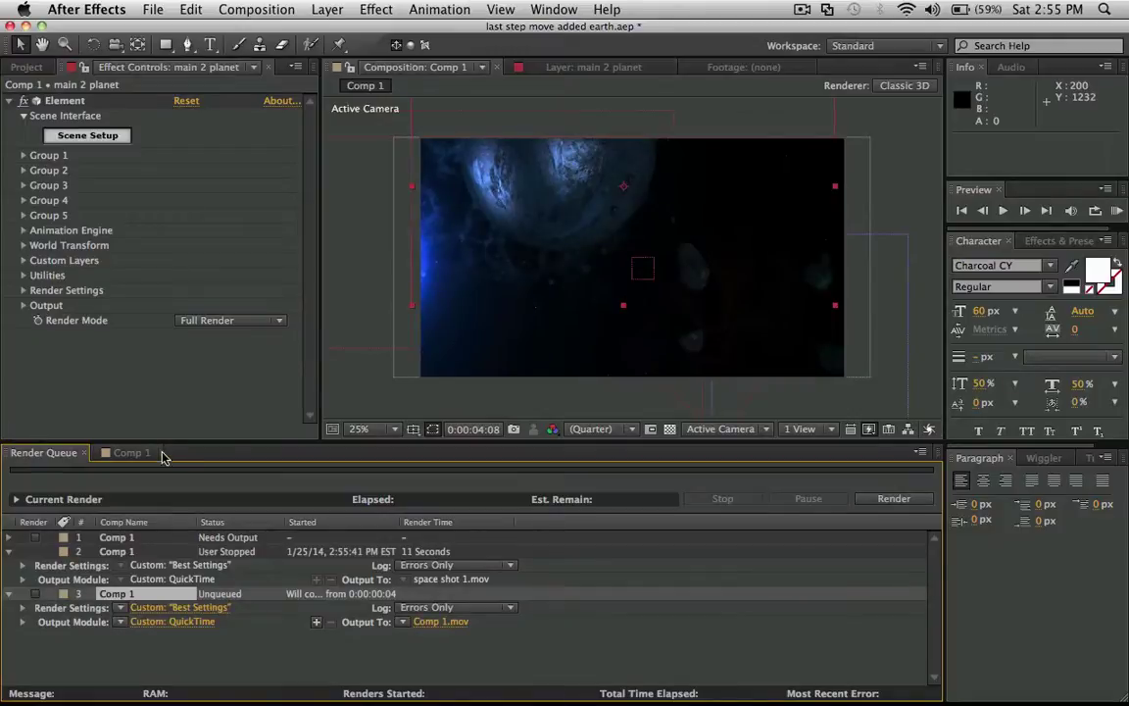
Step: Queue Comp 1 again, collapse the older items, and bring up the new item's Best Settings
left_click(139, 453)
left_click(247, 10)
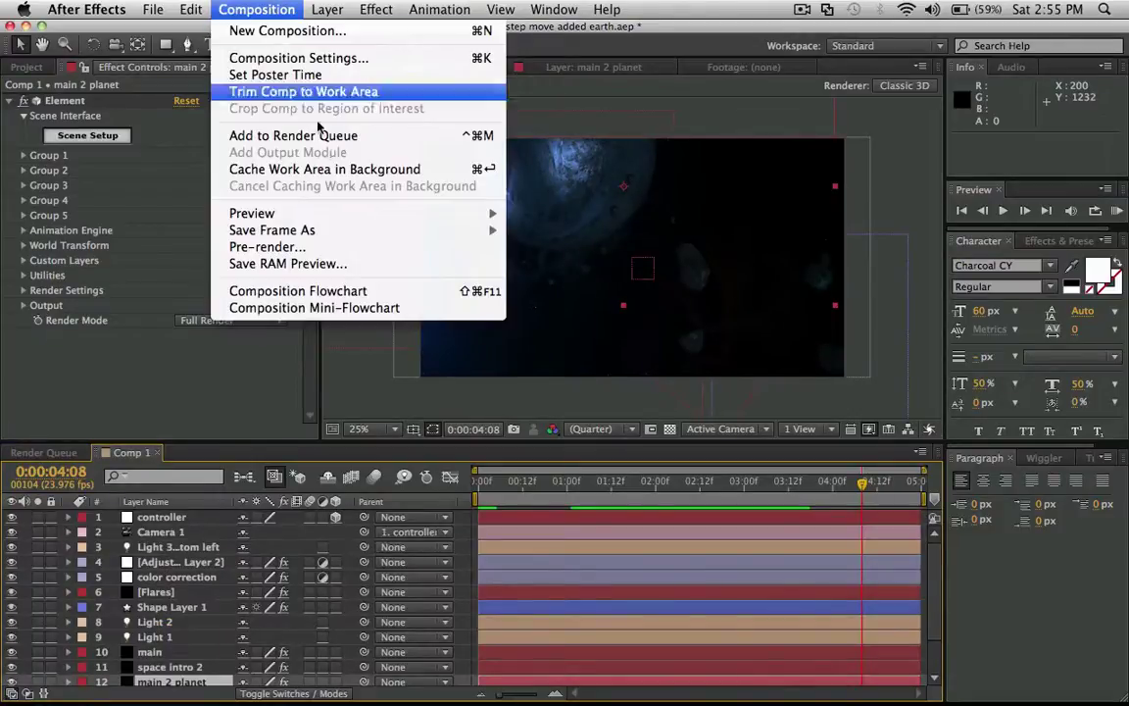
left_click(318, 142)
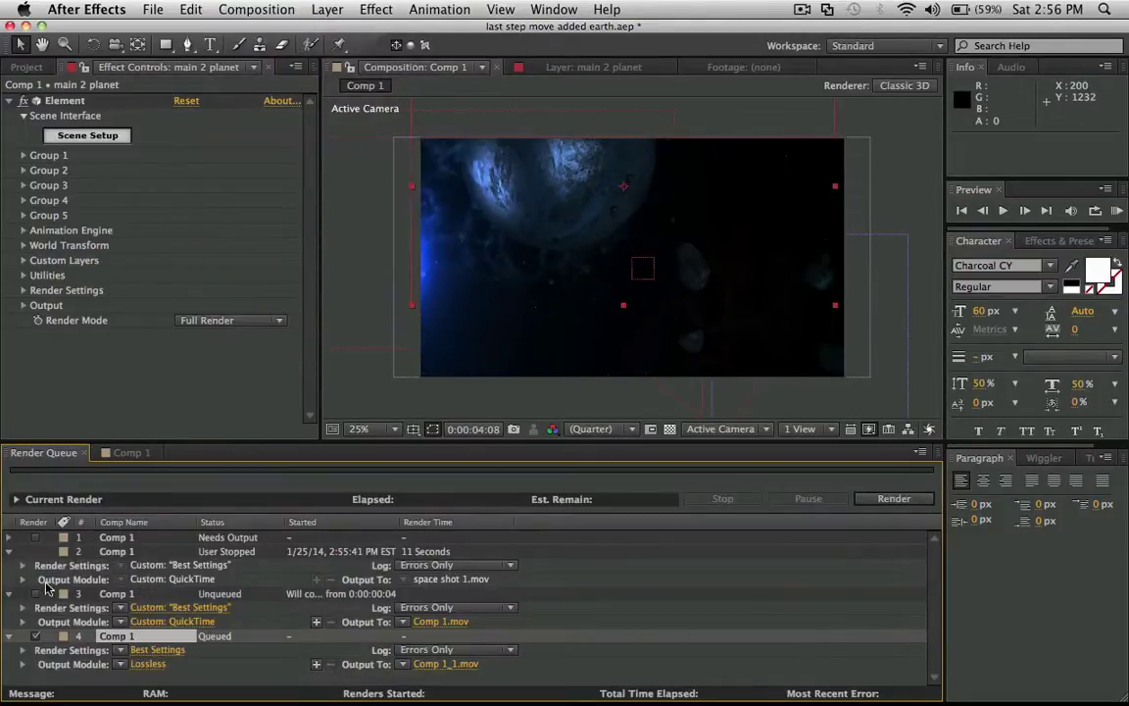
left_click(9, 569)
left_click(9, 551)
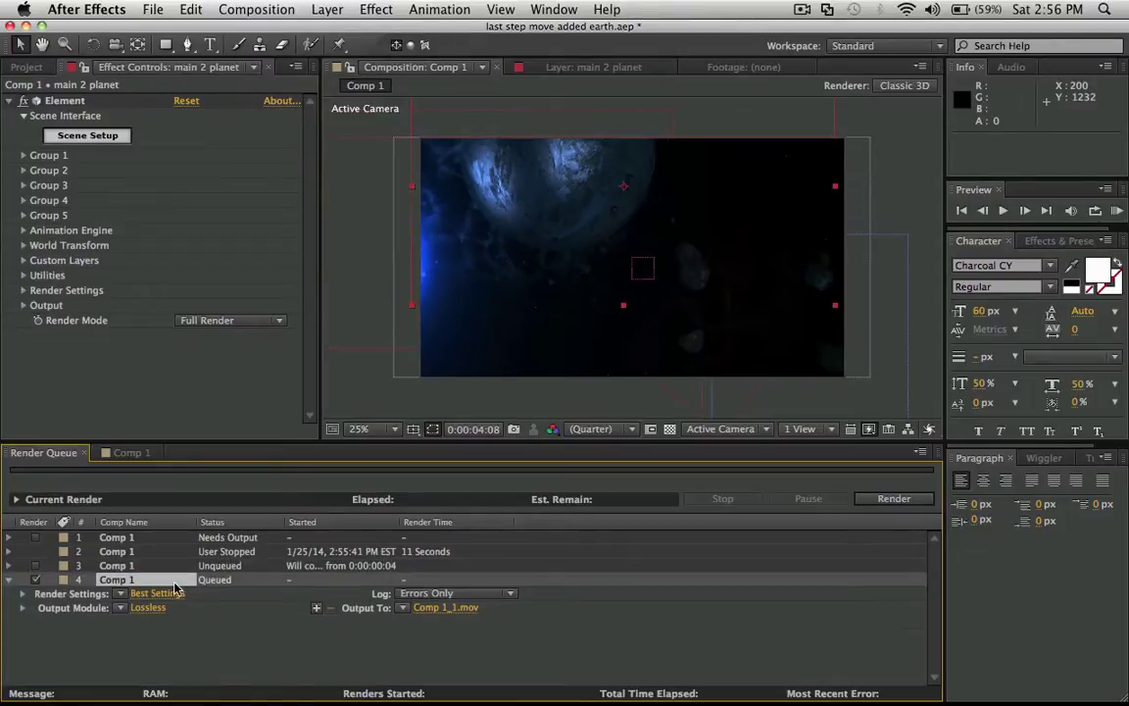
left_click(157, 593)
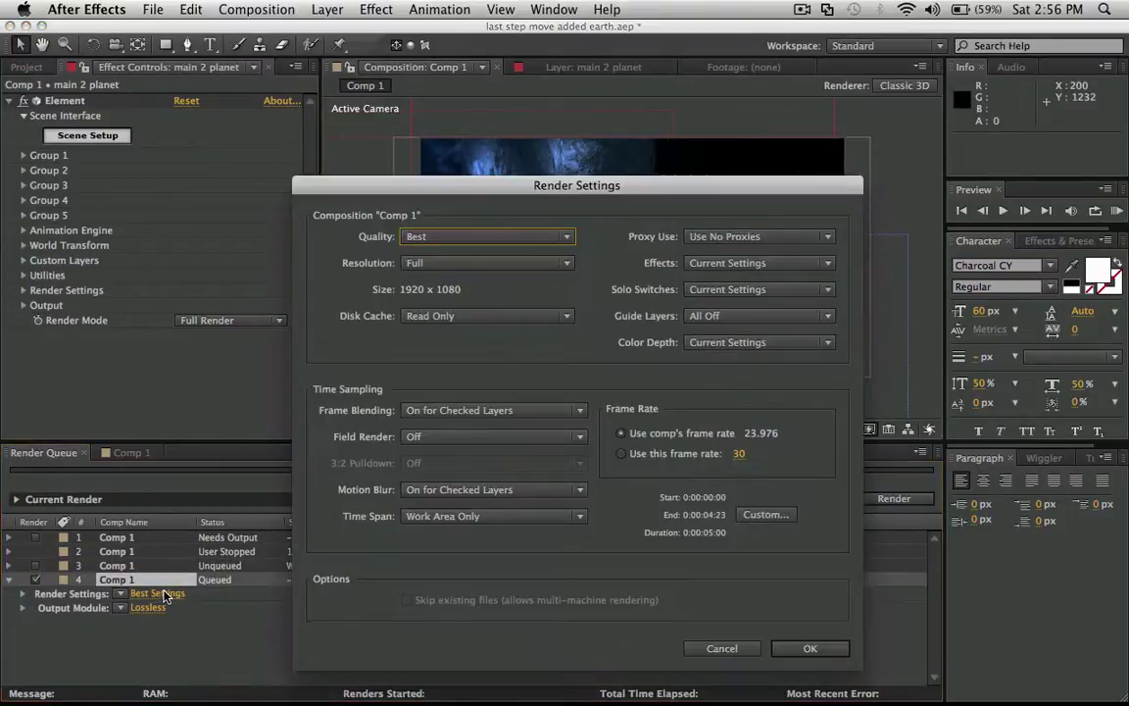
Step: Try Half resolution, then set the render resolution to Full (1920 x 1080) and confirm
left_click(451, 264)
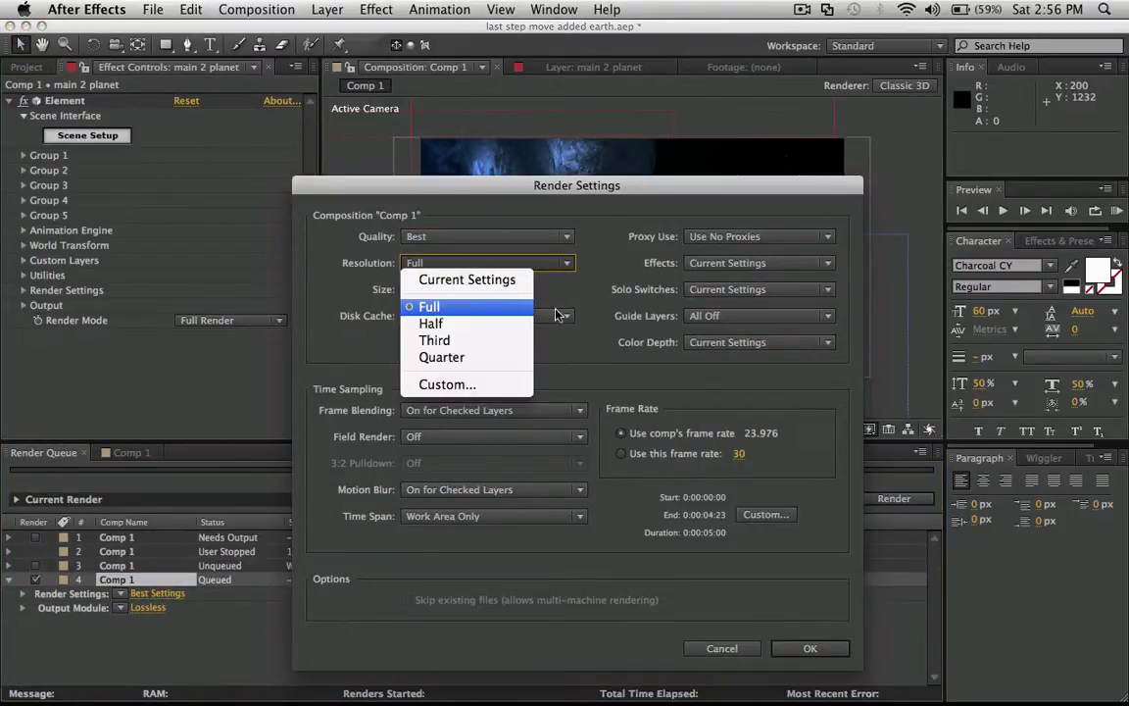
left_click(500, 324)
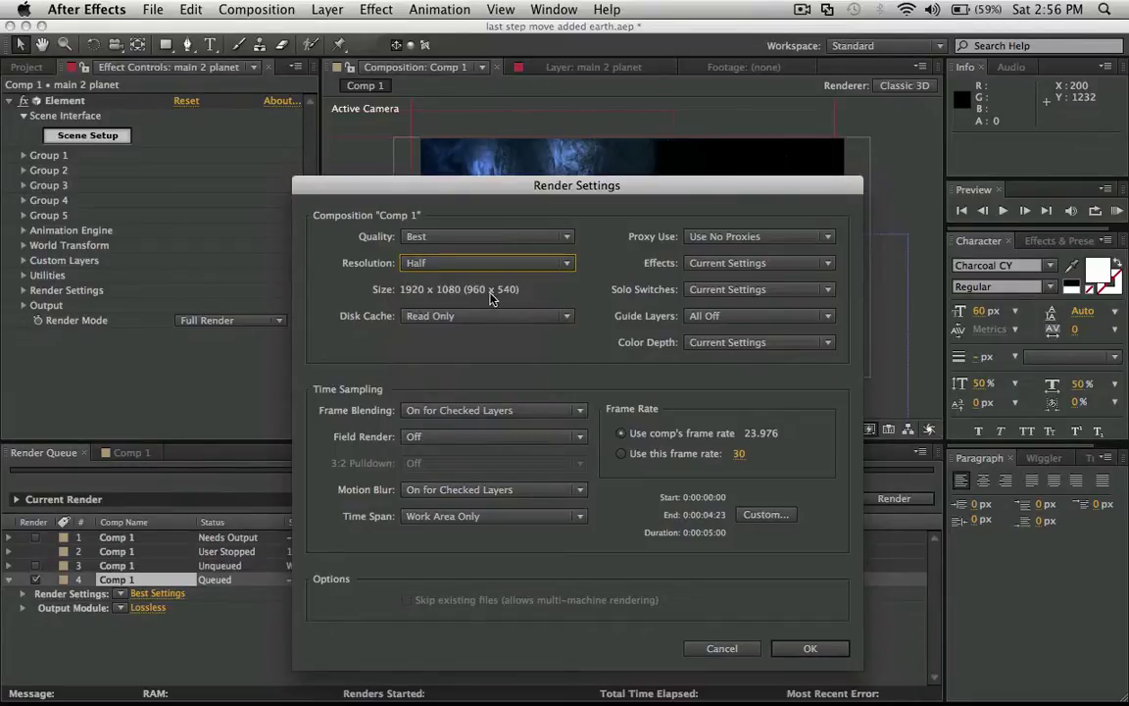
left_click(438, 262)
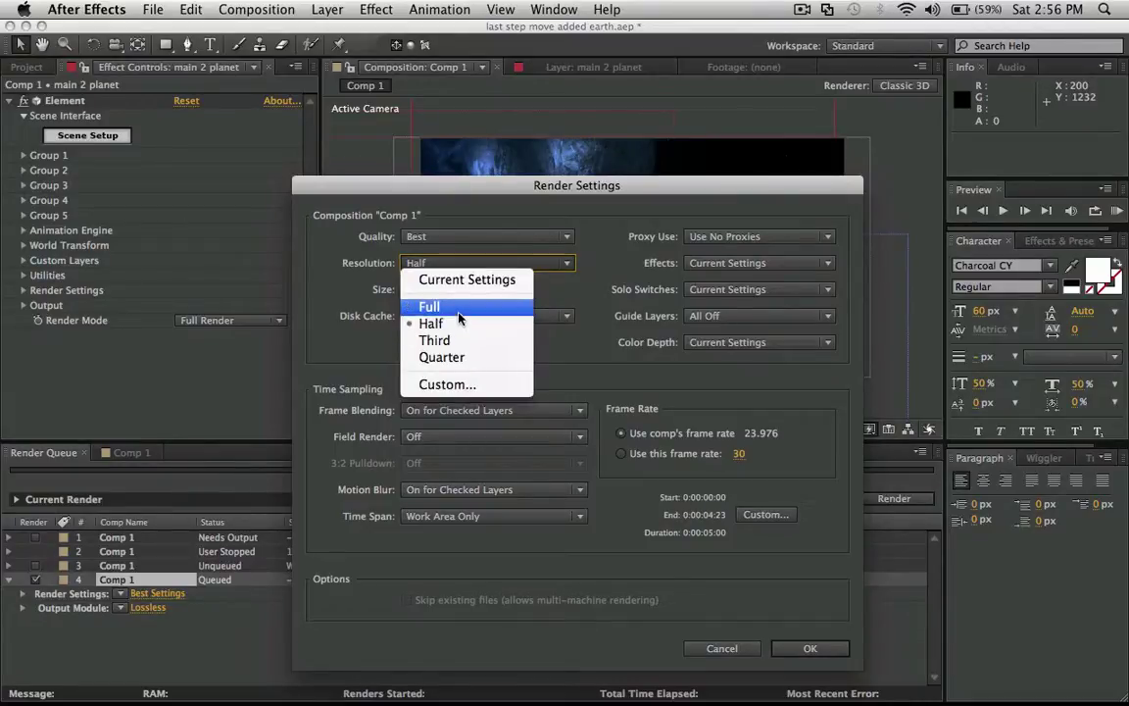
left_click(429, 305)
left_click(808, 647)
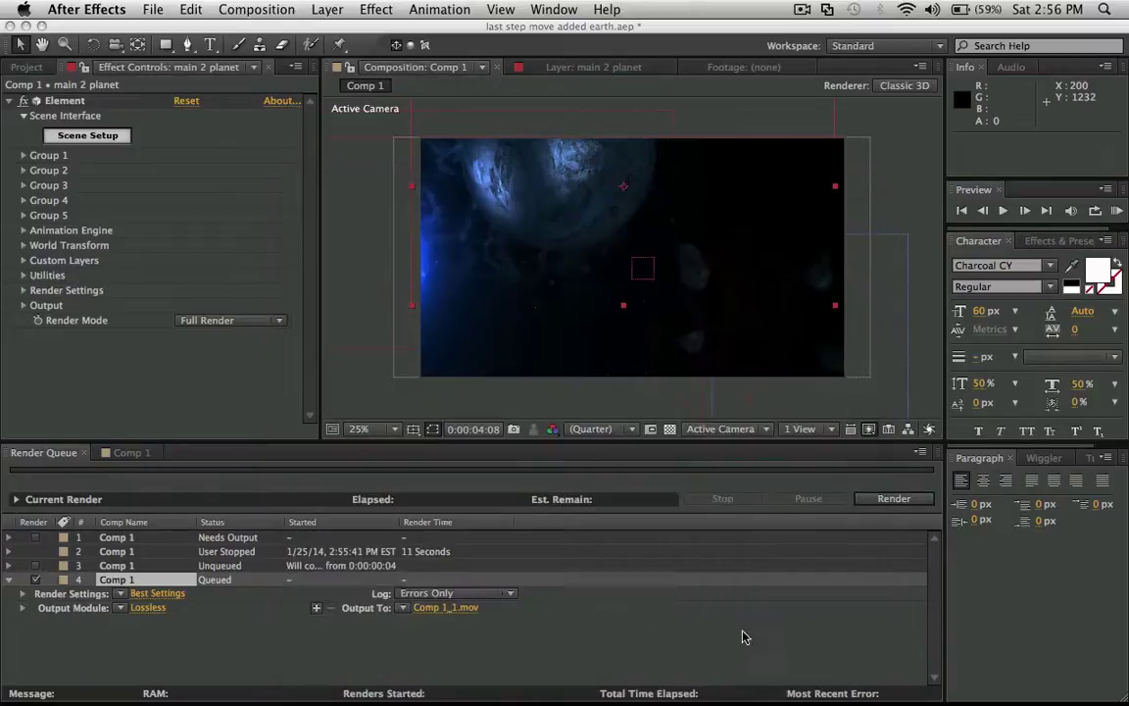
Step: Set the fourth Comp 1 item's output module to QuickTime with the H.264 codec
left_click(145, 609)
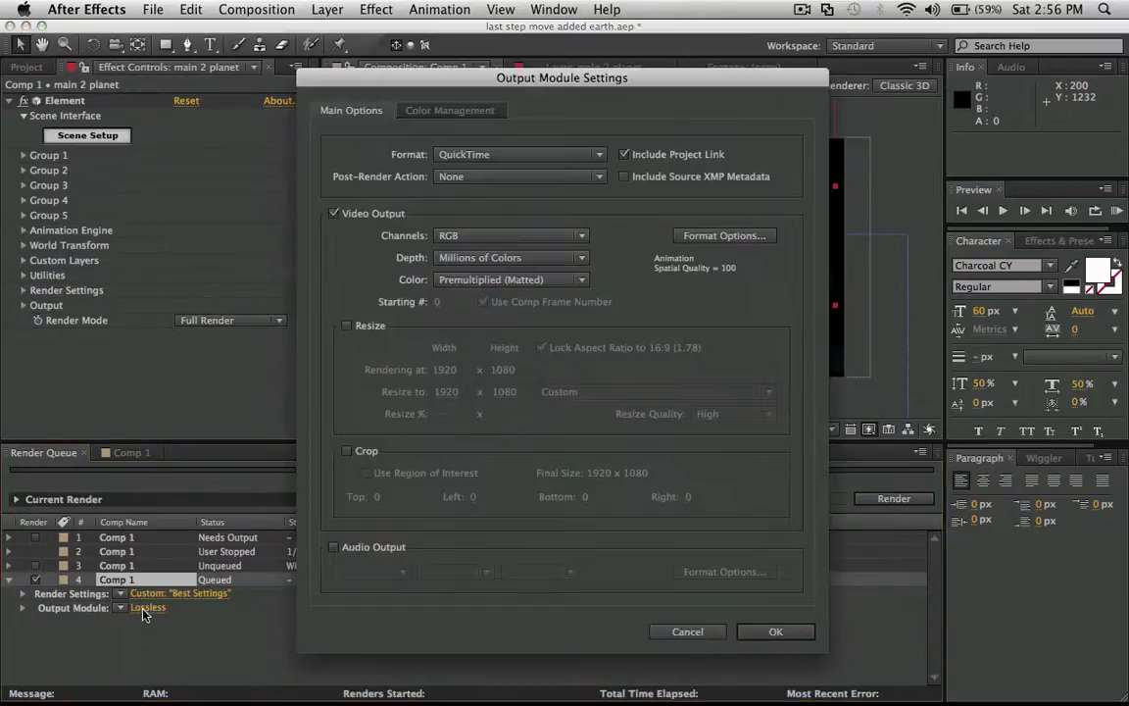
left_click(728, 238)
left_click(603, 176)
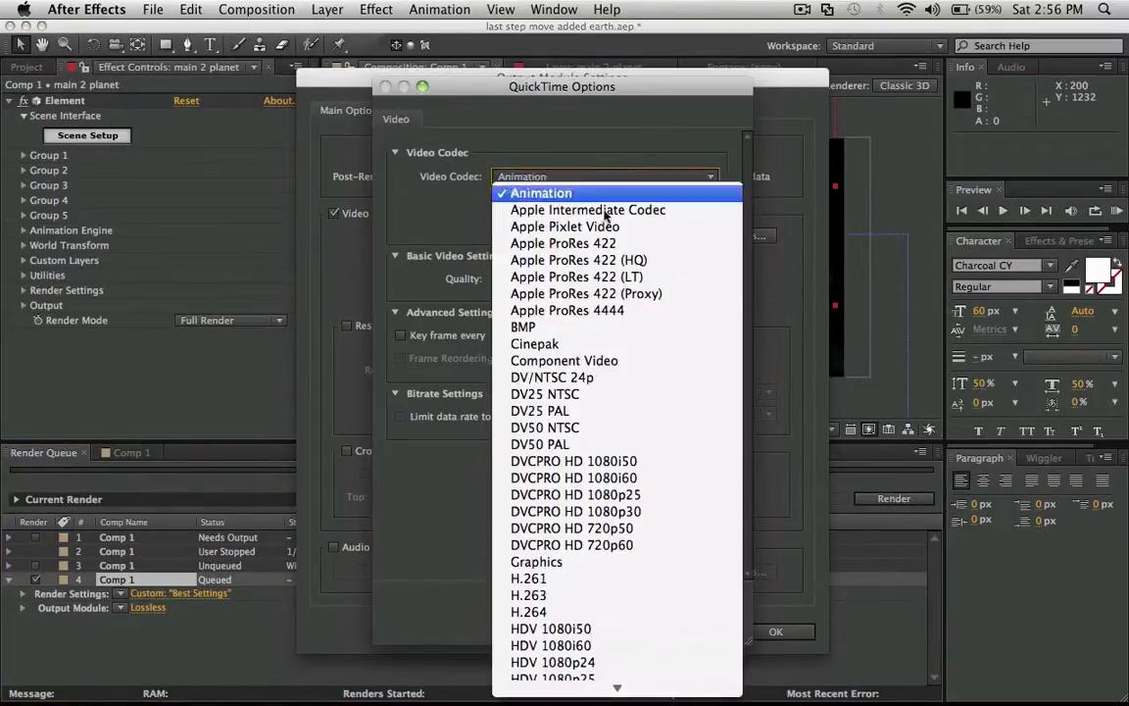
left_click(554, 612)
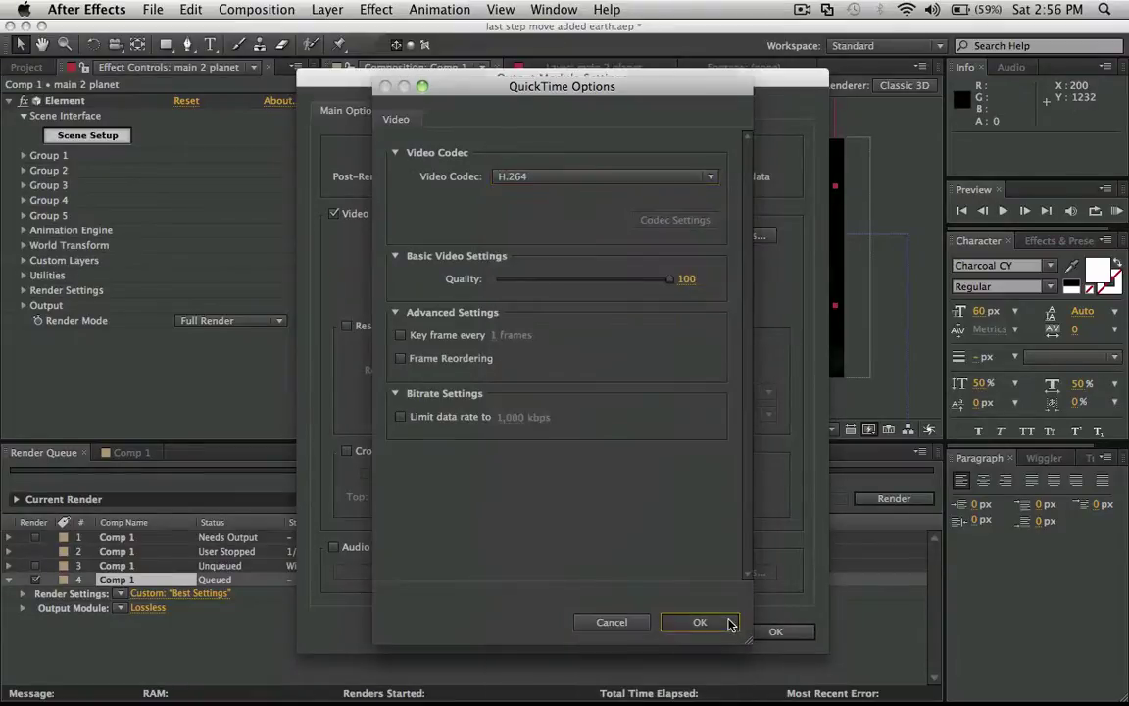
left_click(702, 621)
left_click(714, 631)
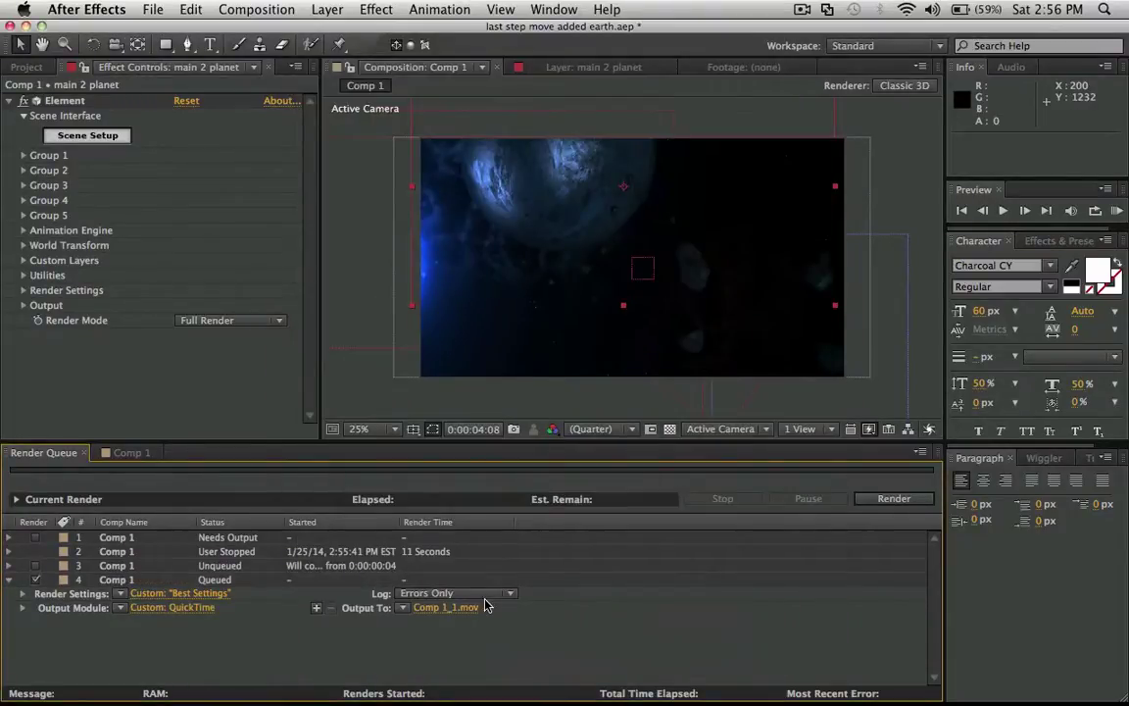
Step: Name the render output file 'space shot 2'
left_click(446, 607)
type("sp")
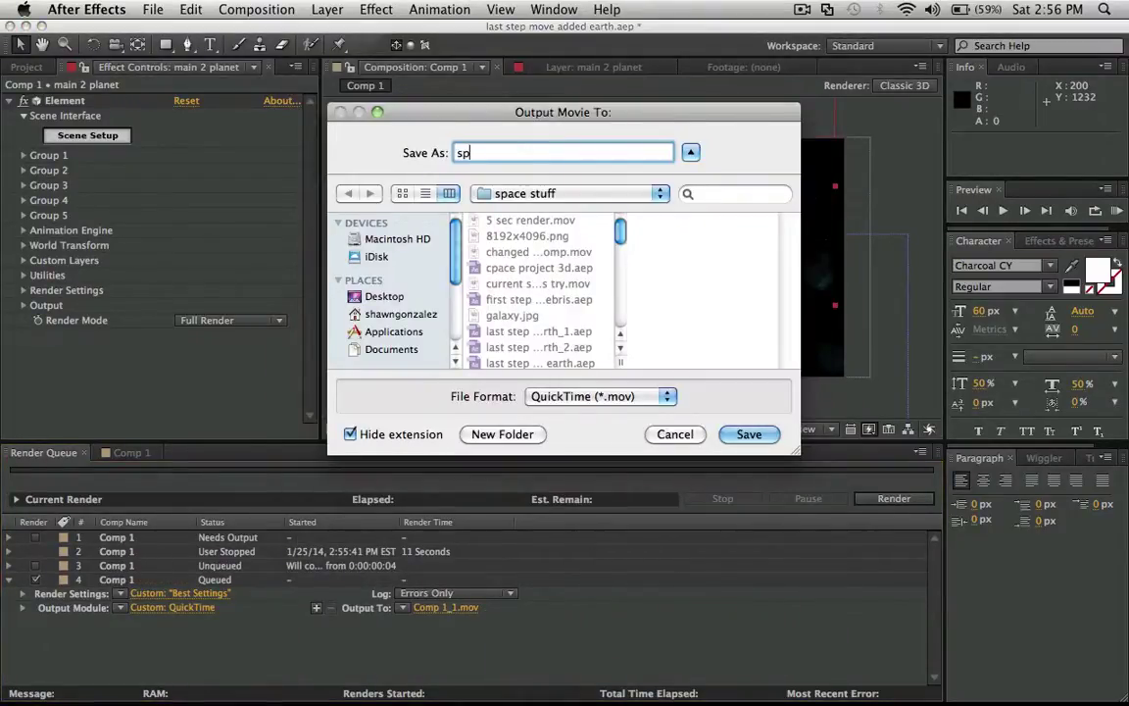
type("ace shot 2")
left_click(747, 435)
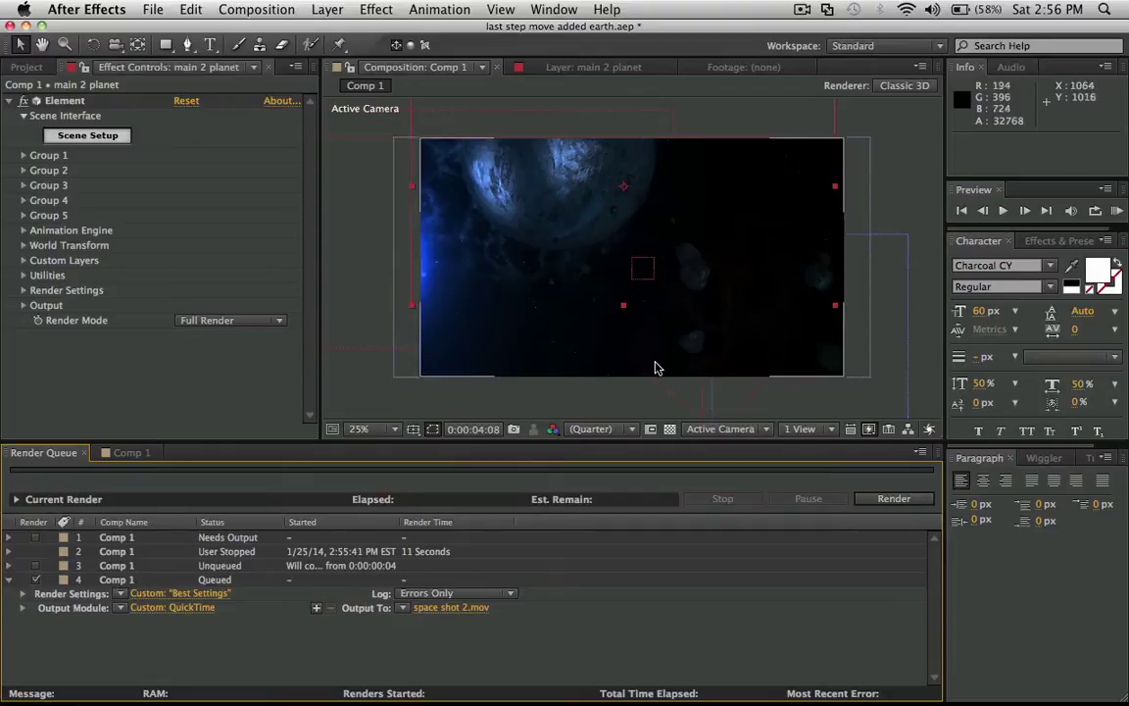
Step: Render the space shot 2 item from the Render Queue until After Effects crashes
left_click(887, 500)
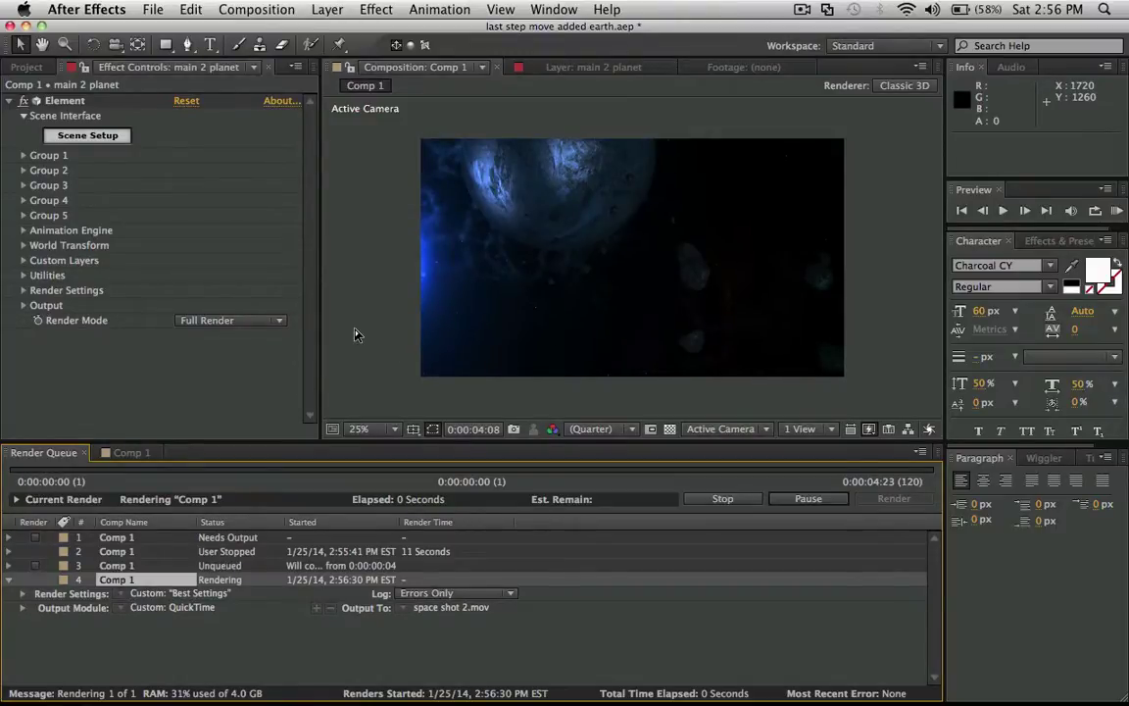
key("super+h")
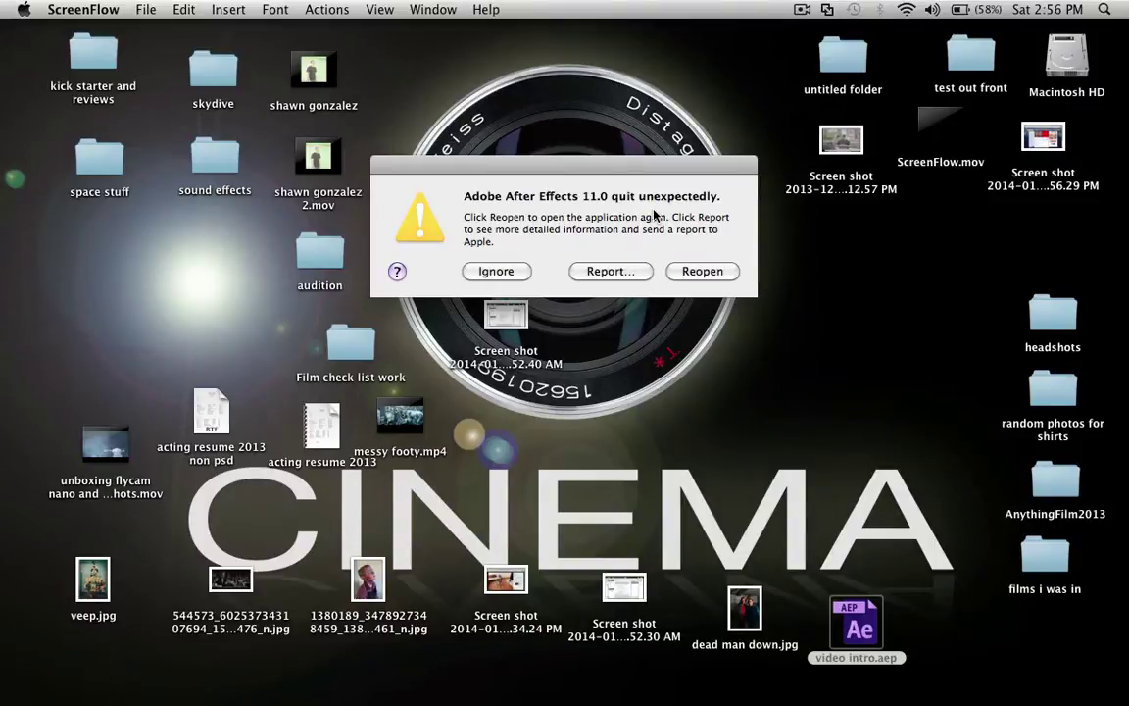
Step: Ignore the unexpected-quit alert and close Adobe's crash report without sending it
left_click(489, 268)
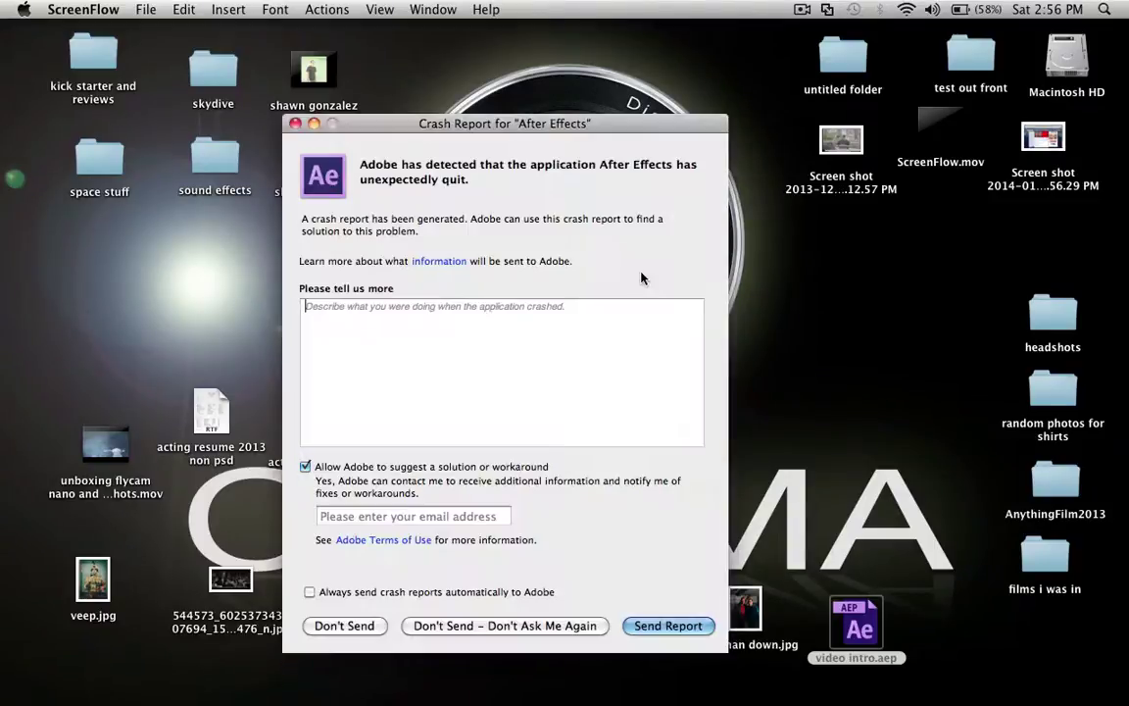
left_click_drag(451, 130, 460, 37)
left_click(375, 533)
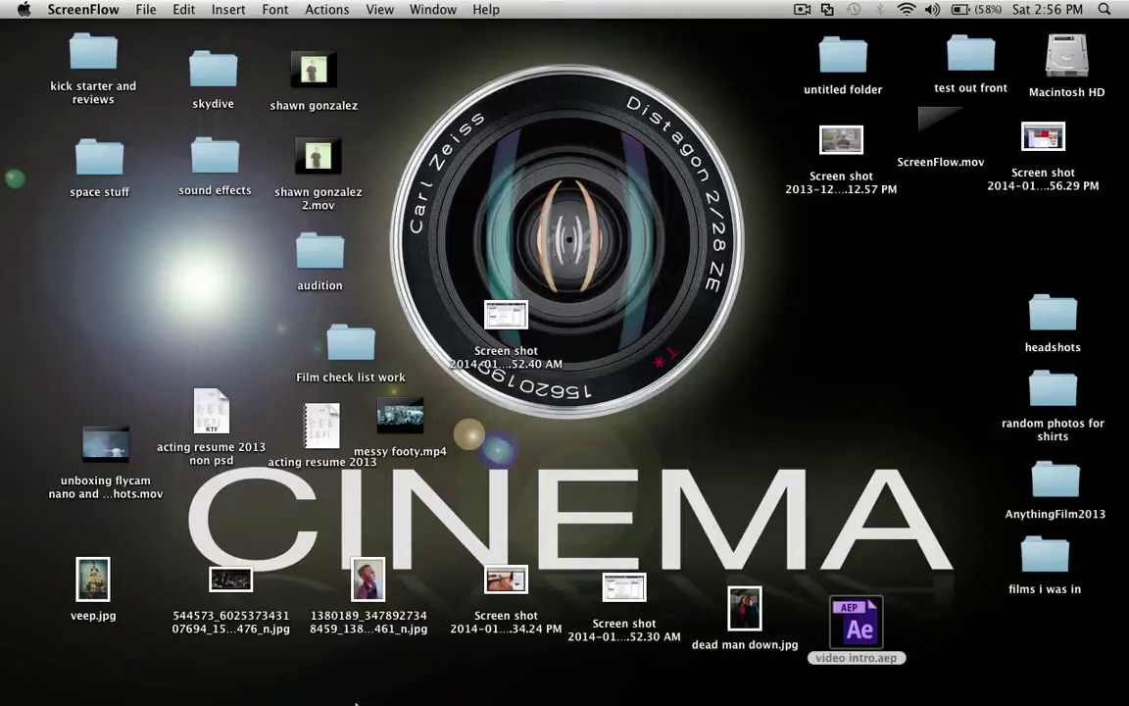
mouse_move(415, 679)
left_click(21, 8)
left_click(32, 29)
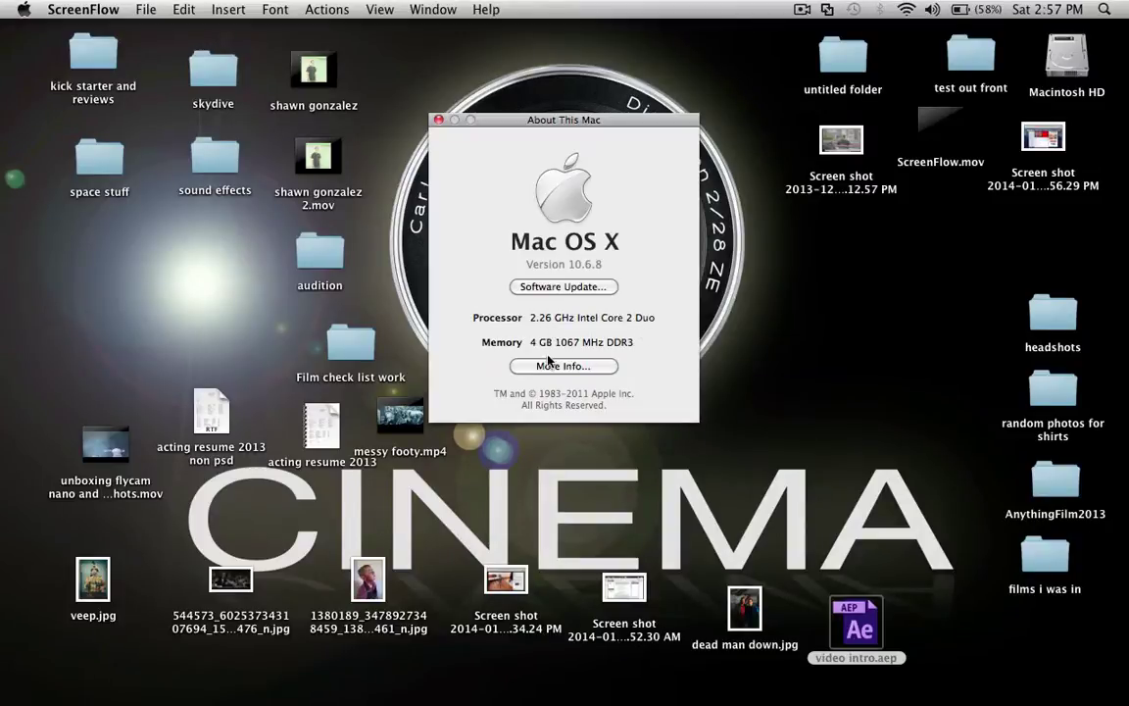
left_click(582, 369)
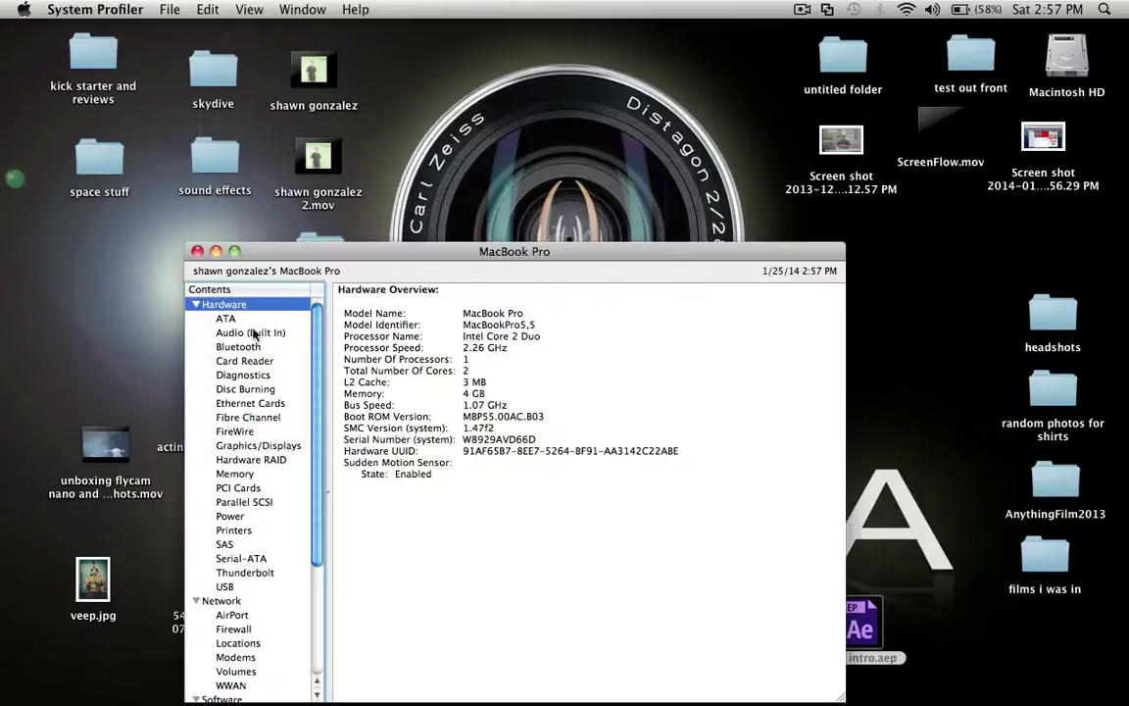
left_click(265, 446)
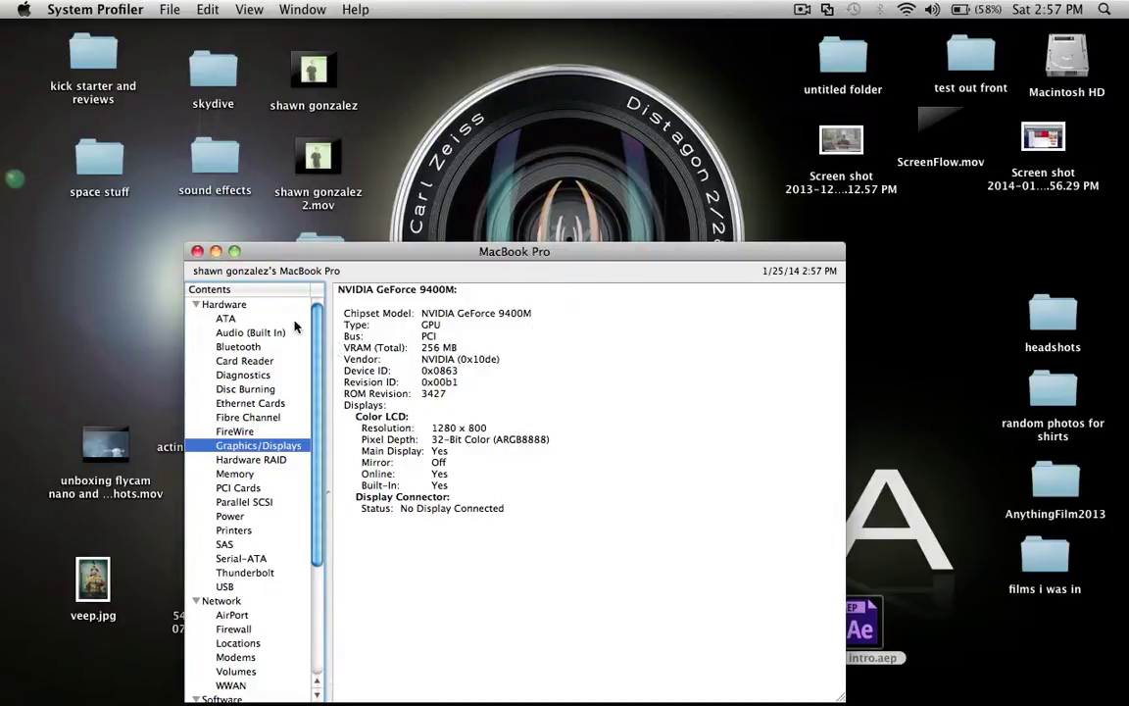
left_click(197, 251)
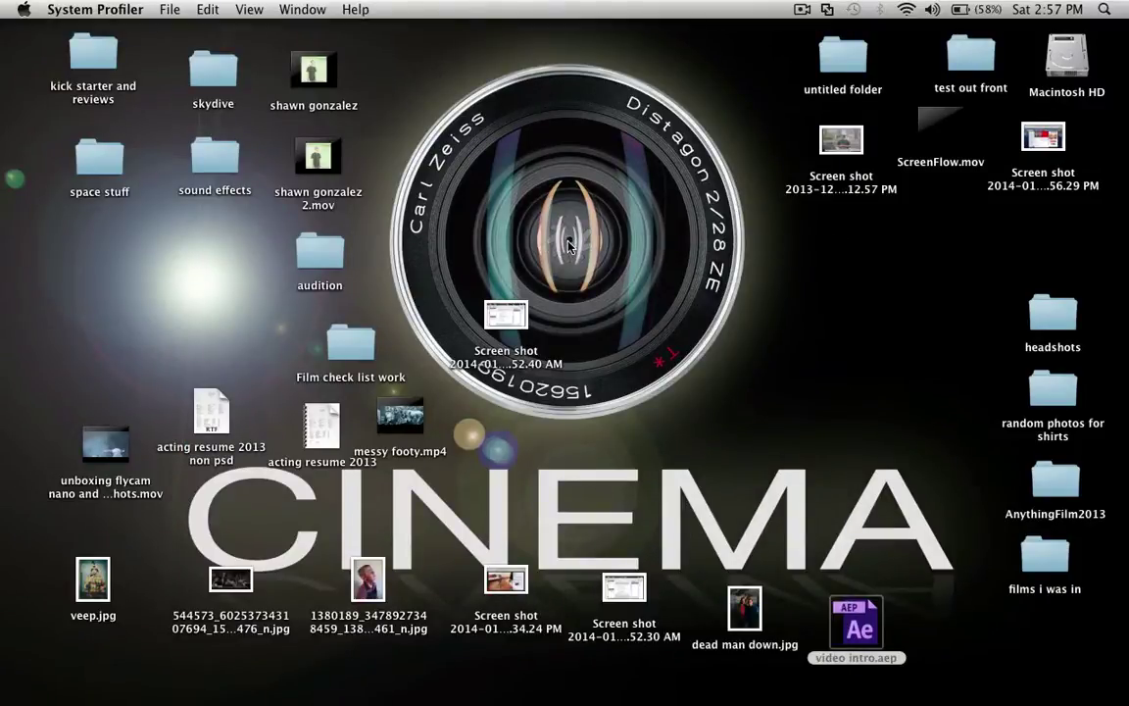
Step: Move the Screen shot file off the lens graphic to the desktop's left column, below space stuff
left_click_drag(492, 311, 86, 346)
left_click(131, 345)
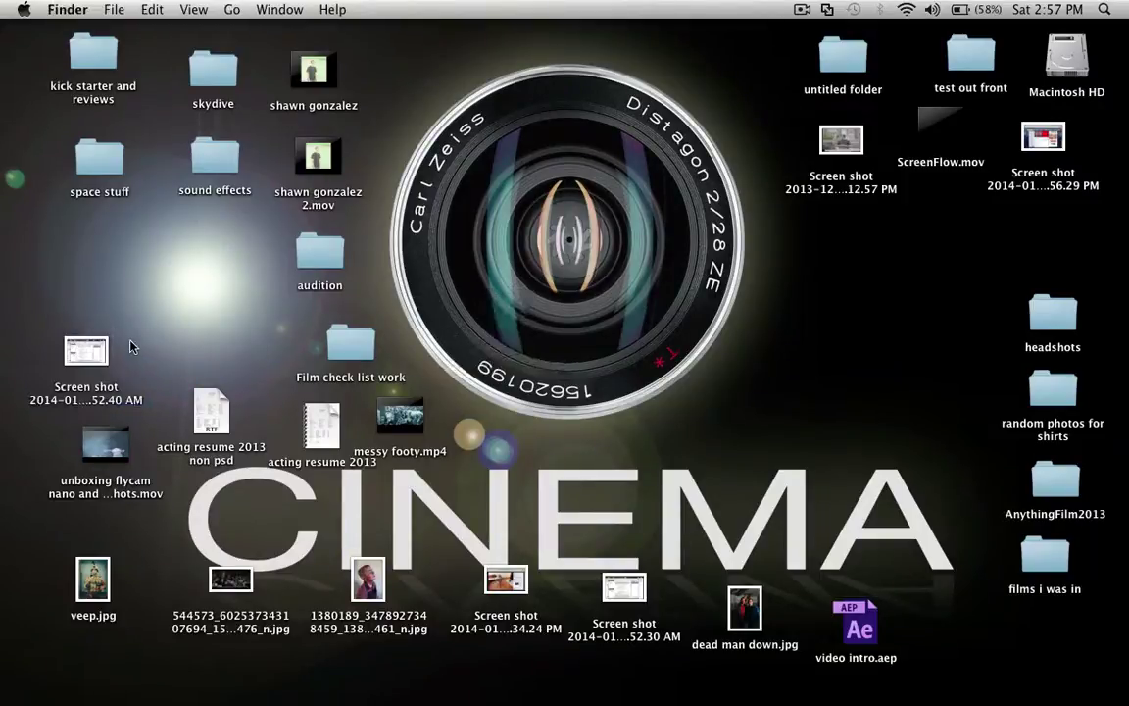